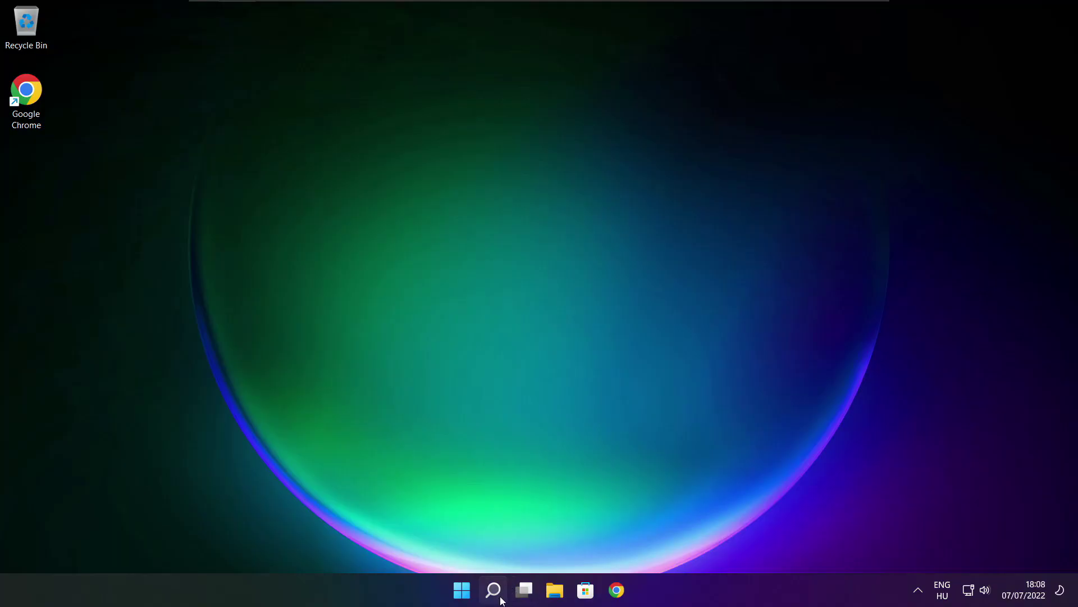
- Search Windows for 'device manager'
{"action": "left_click", "coordinate": [494, 590]}
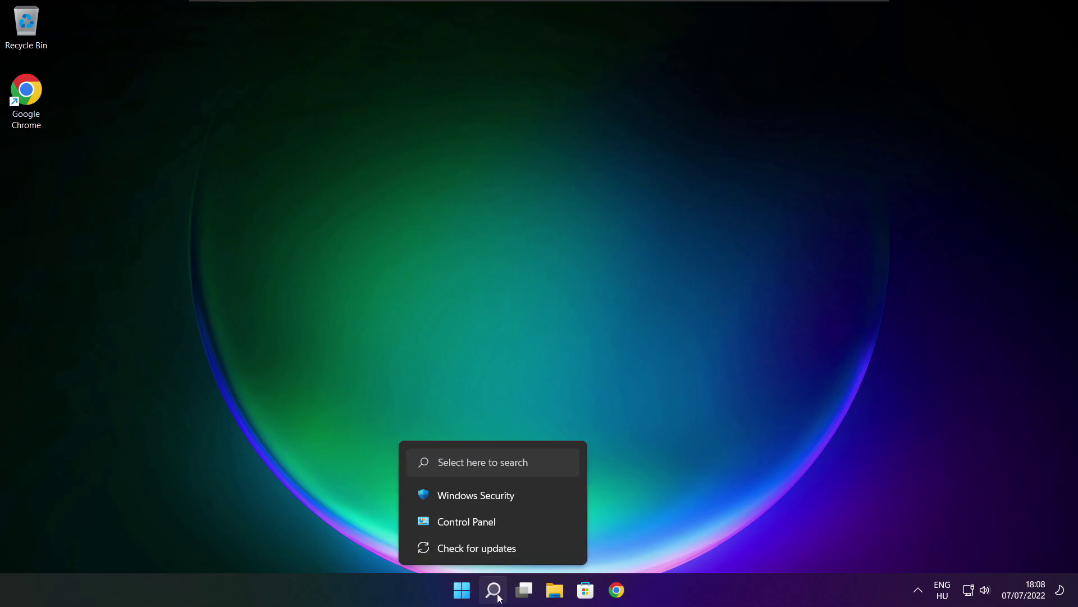
{"action": "left_click", "coordinate": [498, 596]}
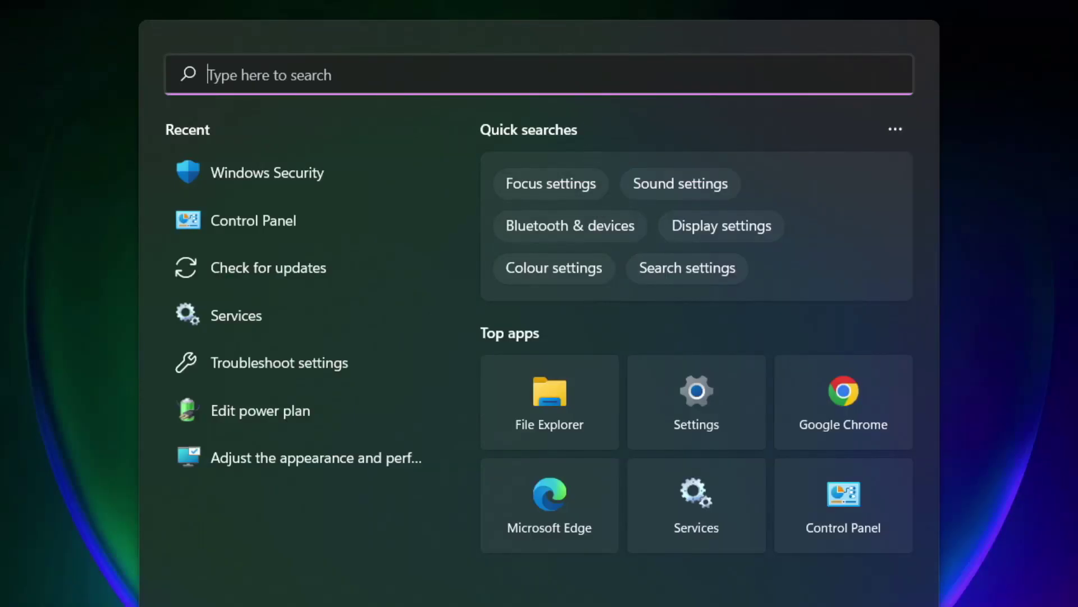
{"action": "type", "text": "devic"}
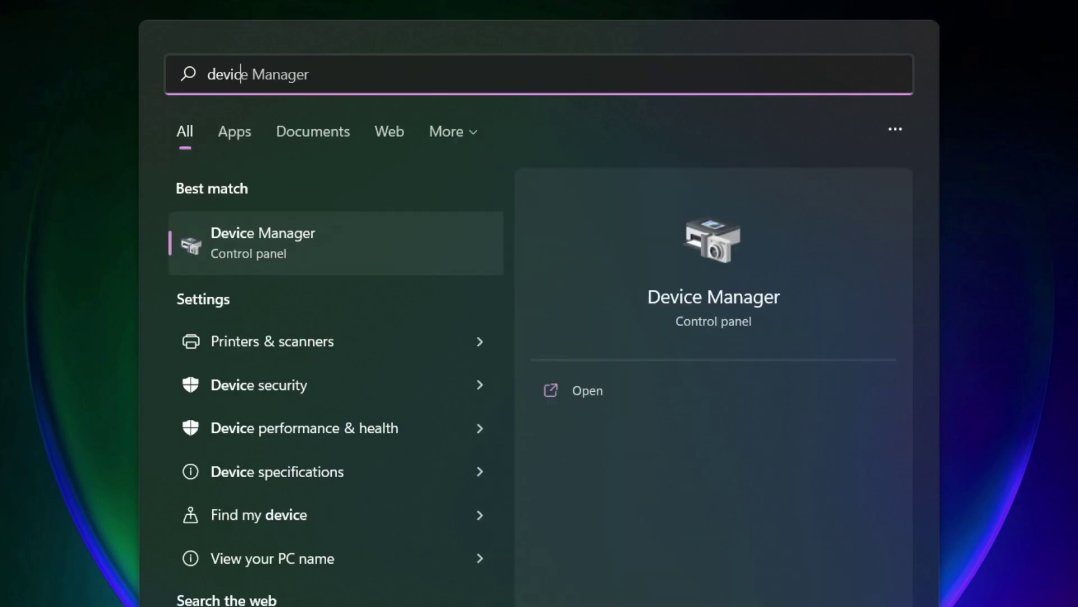
{"action": "type", "text": "e manager"}
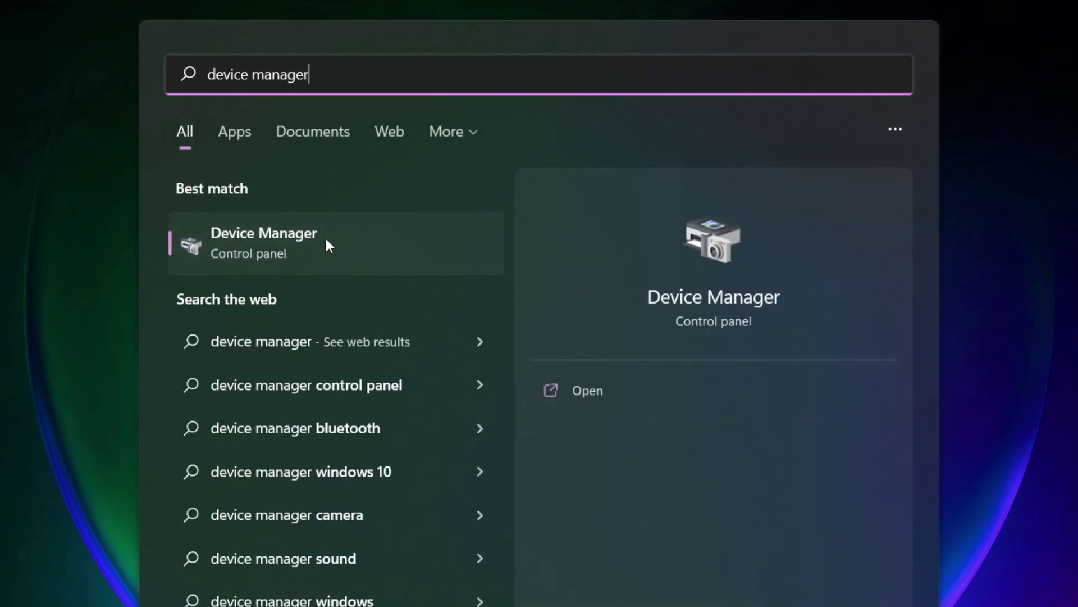
- Open Device Manager maximized and search automatically for a newer VMware SVGA 3D display driver
{"action": "left_click", "coordinate": [396, 254]}
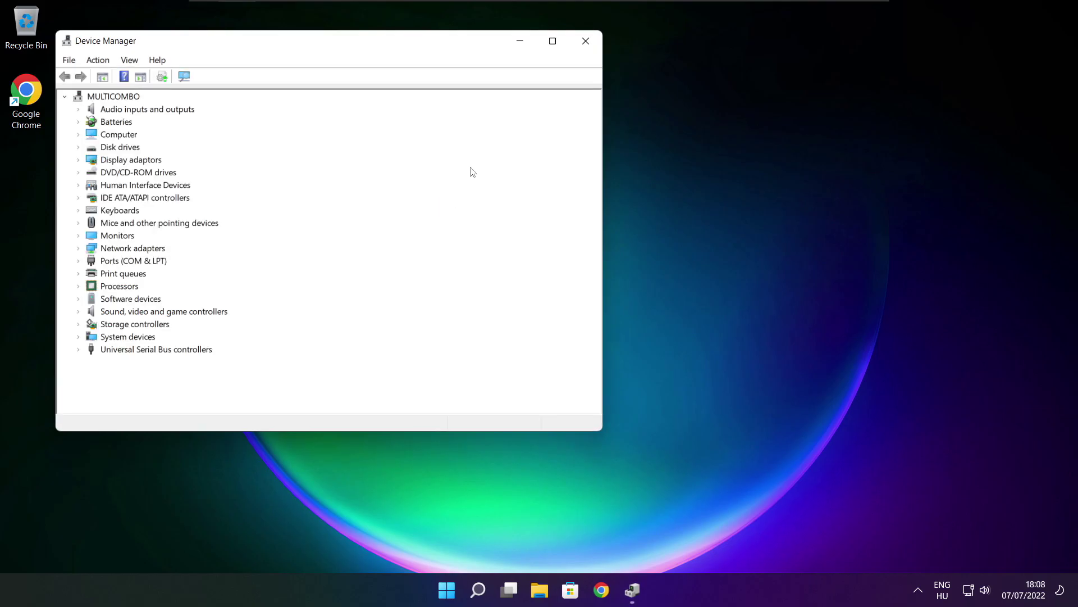
{"action": "left_click", "coordinate": [552, 42]}
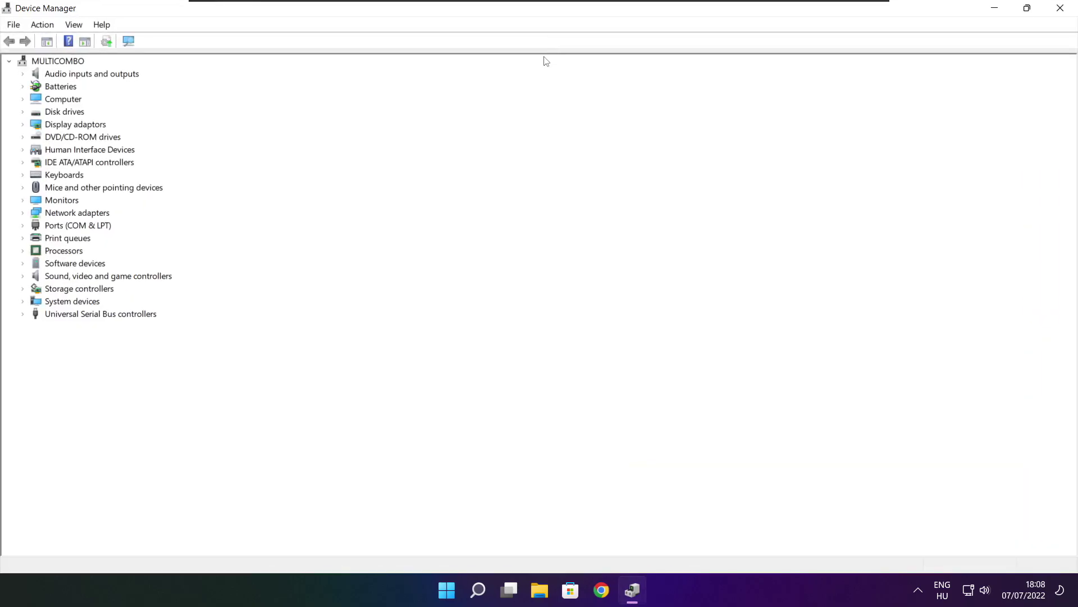
{"action": "left_click", "coordinate": [62, 124]}
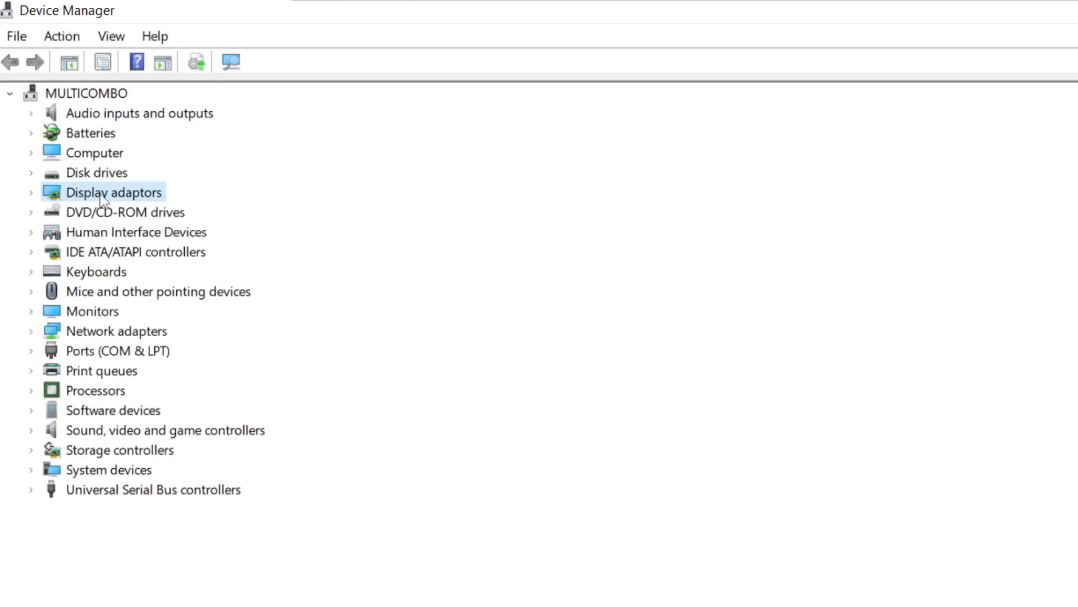
{"action": "left_click", "coordinate": [31, 193]}
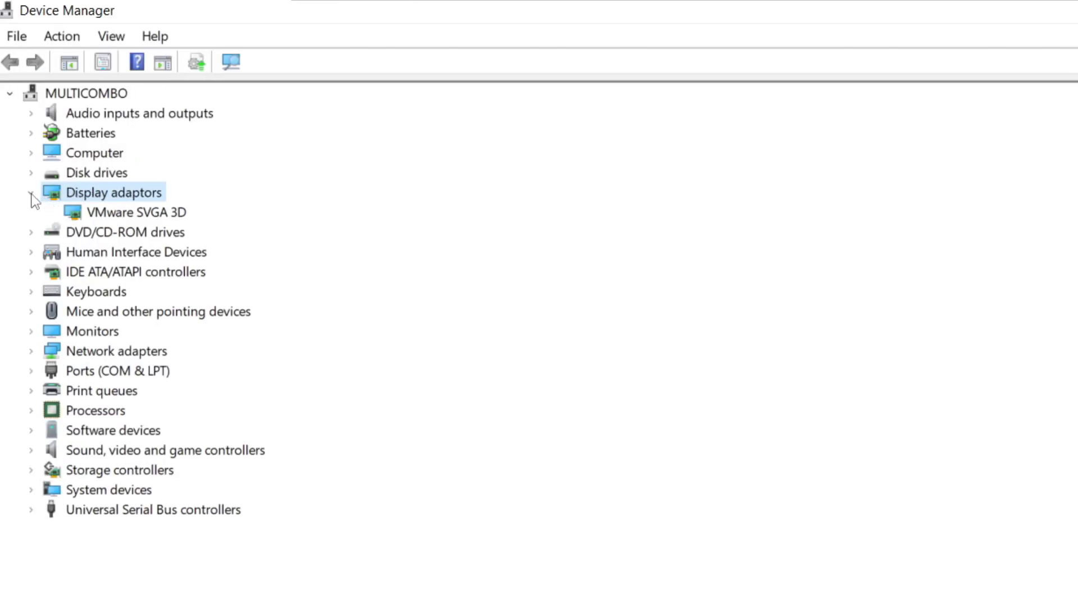
{"action": "left_click", "coordinate": [180, 213]}
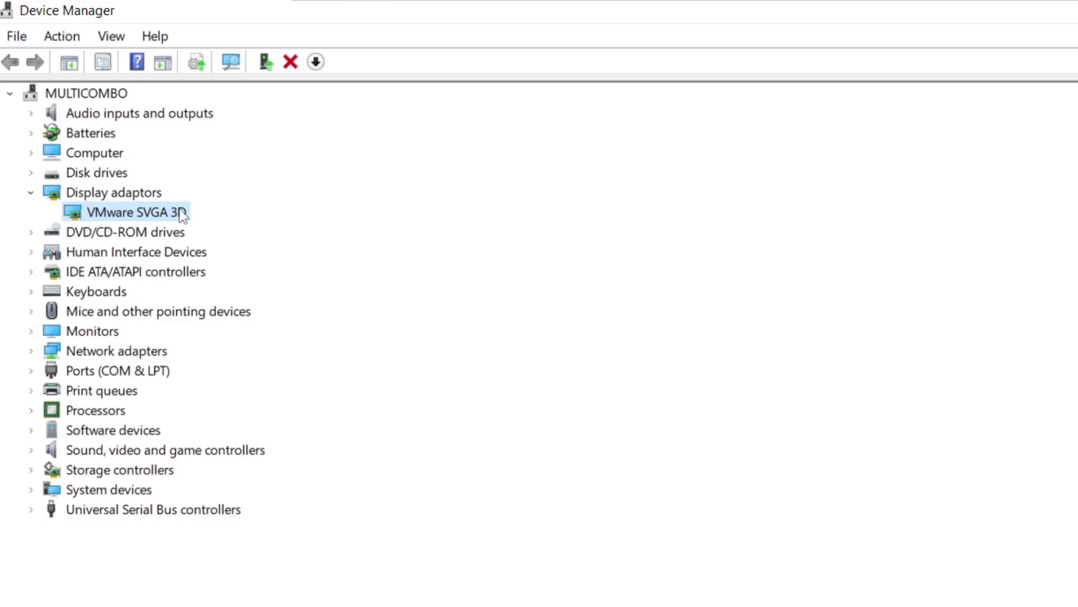
{"action": "right_click", "coordinate": [116, 213]}
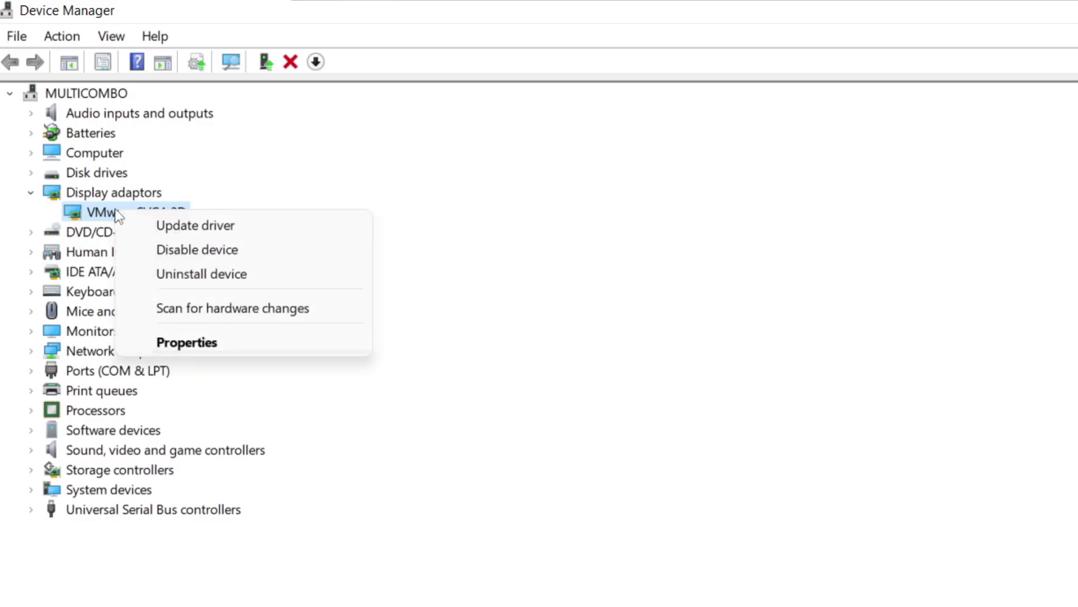
{"action": "left_click", "coordinate": [238, 227]}
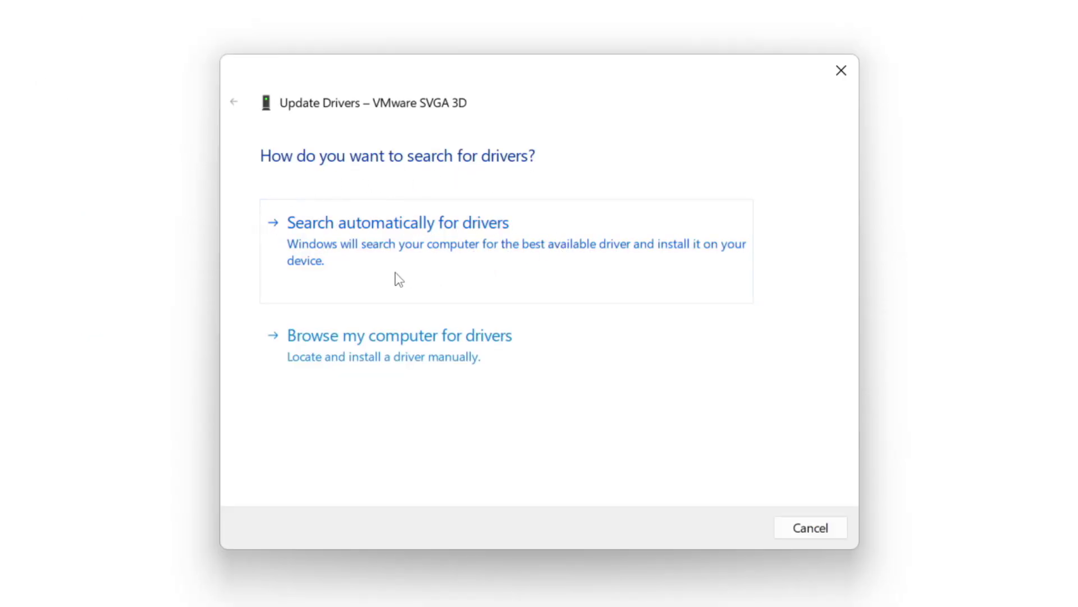
{"action": "left_click", "coordinate": [474, 253]}
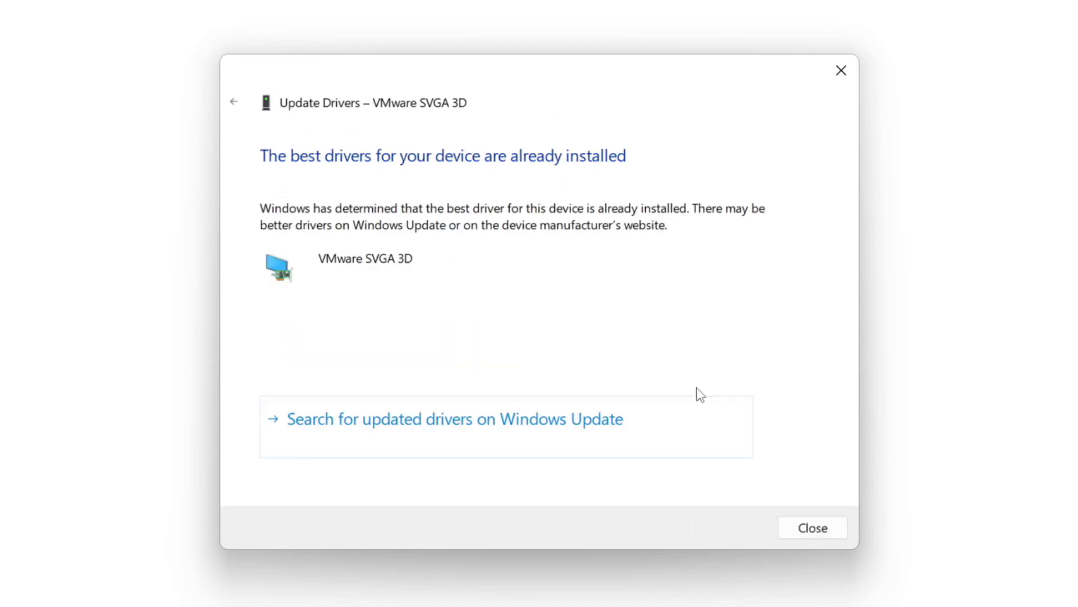
- Search automatically for a newer High Definition Audio Device driver, then close the result
{"action": "left_click", "coordinate": [811, 530]}
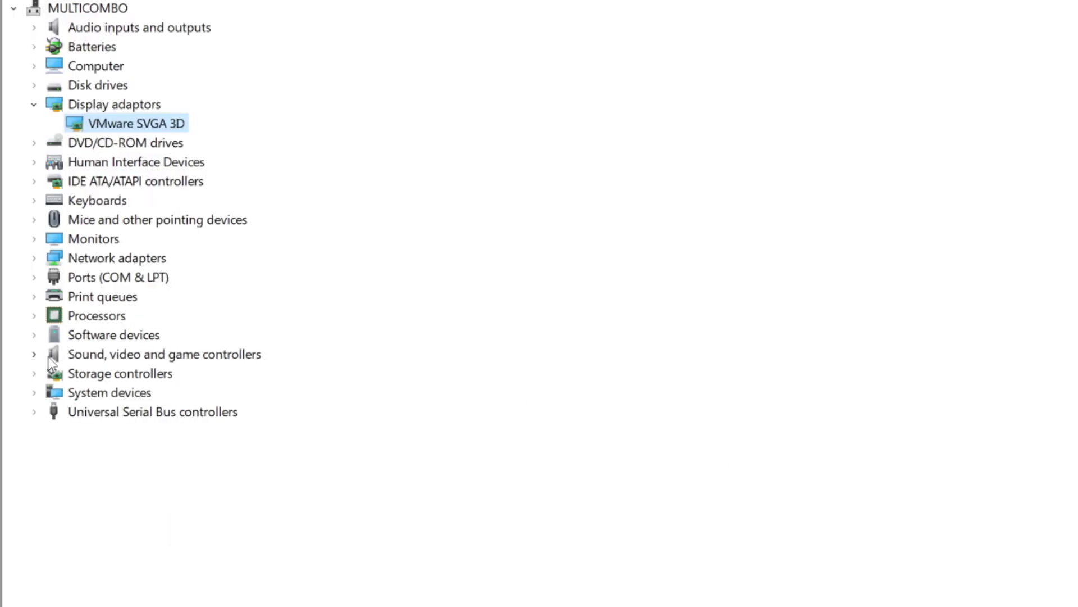
{"action": "left_click", "coordinate": [48, 358]}
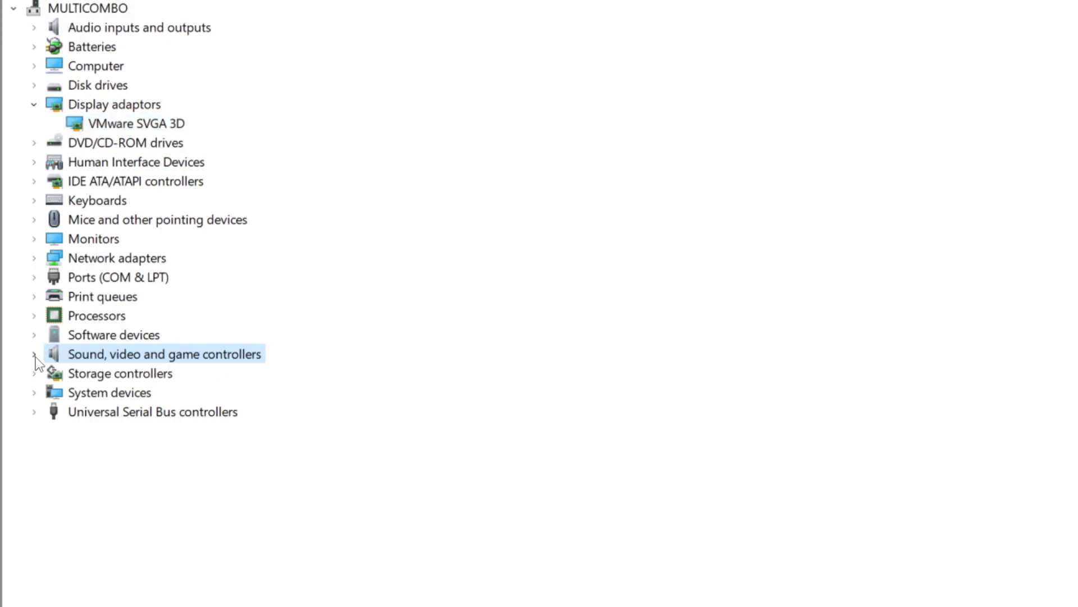
{"action": "left_click", "coordinate": [35, 355]}
{"action": "left_click", "coordinate": [185, 376]}
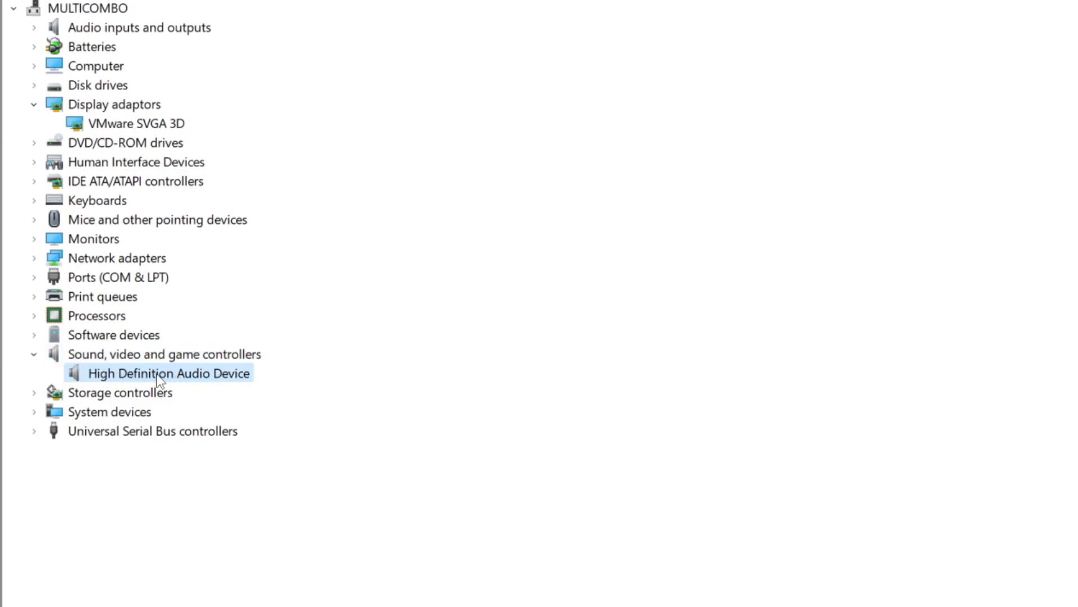
{"action": "right_click", "coordinate": [158, 378]}
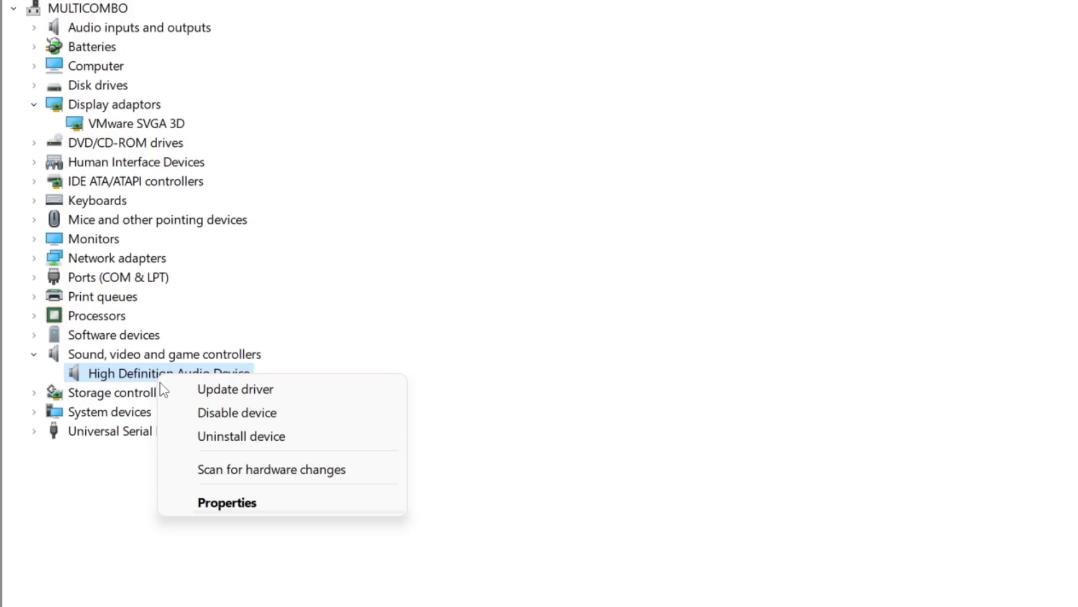
{"action": "left_click", "coordinate": [320, 397]}
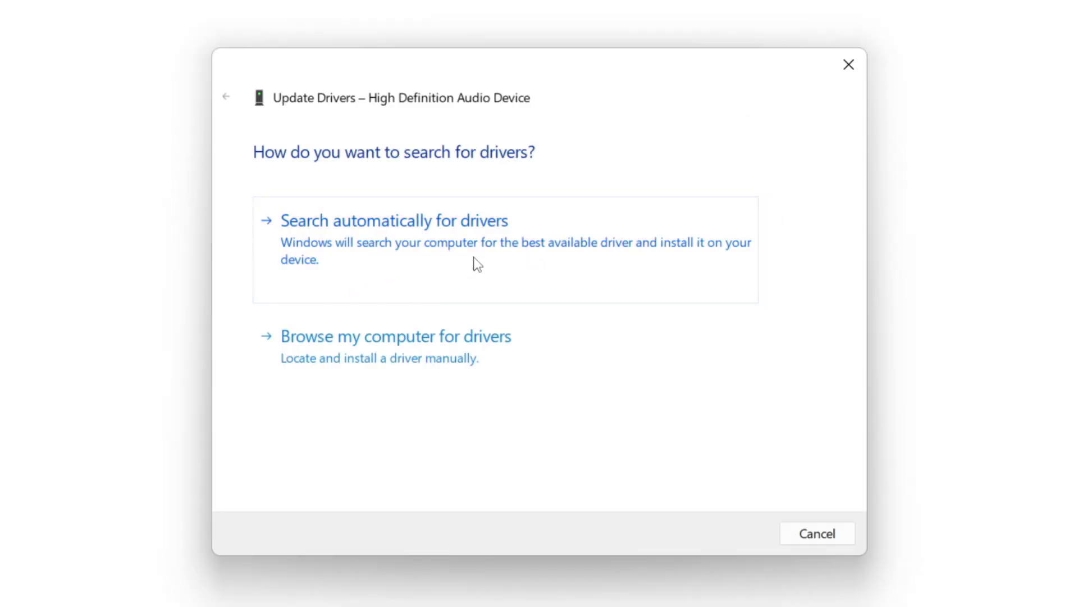
{"action": "left_click", "coordinate": [432, 249]}
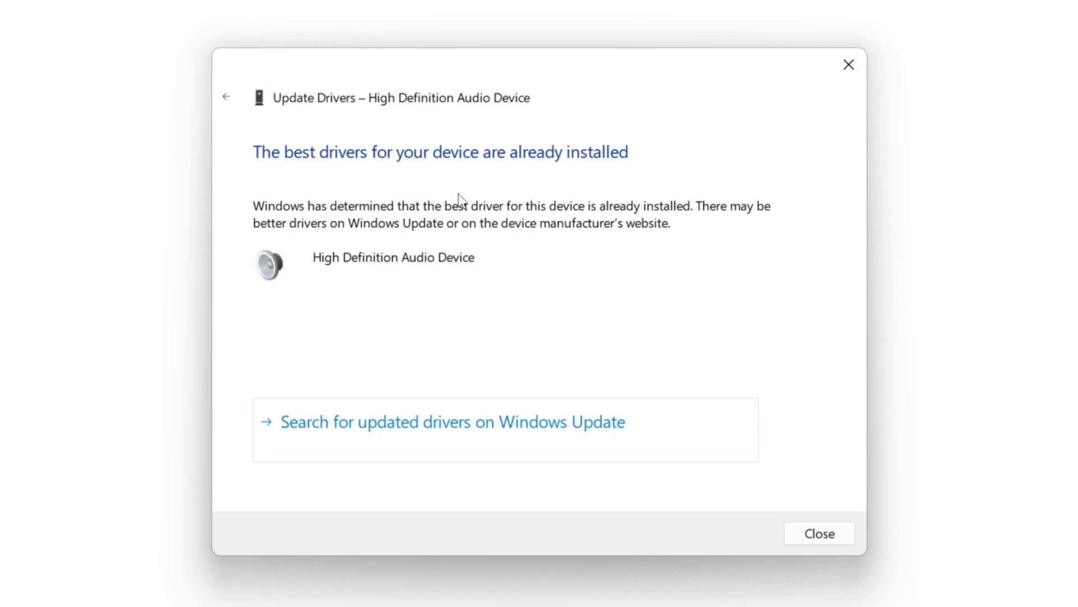
{"action": "left_click", "coordinate": [822, 533]}
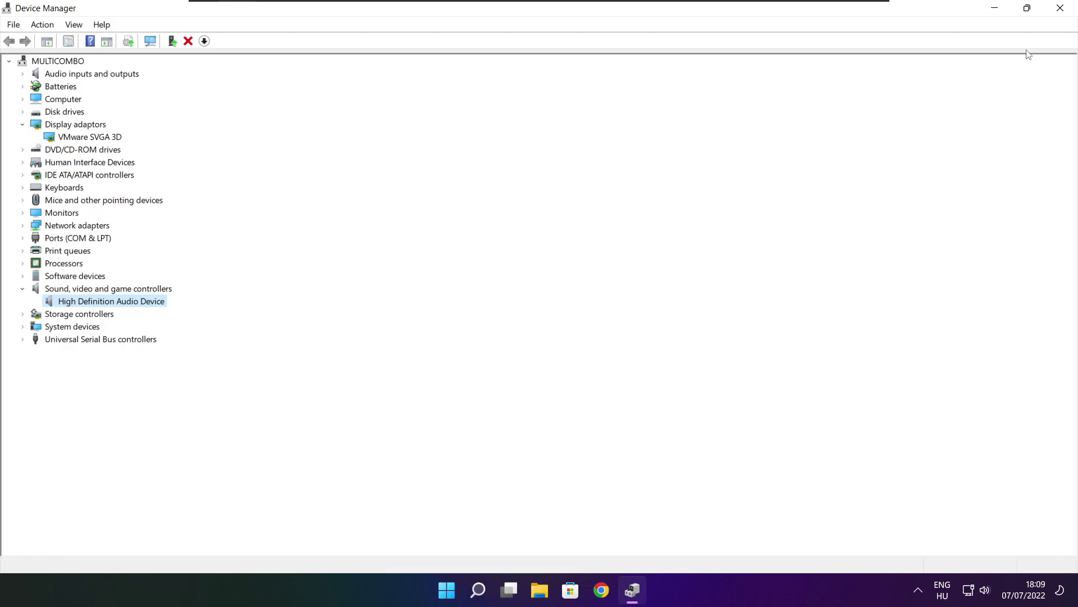
- Verify NOT WORKING GAME's files from its Steam Properties, Local Files section
{"action": "left_click", "coordinate": [1061, 8]}
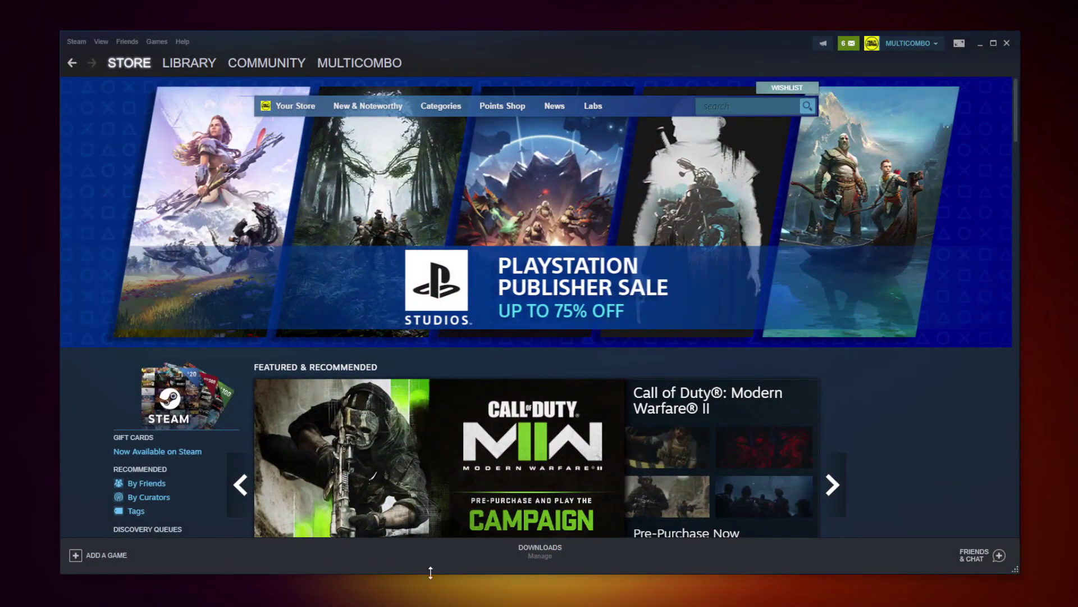
{"action": "left_click", "coordinate": [185, 64]}
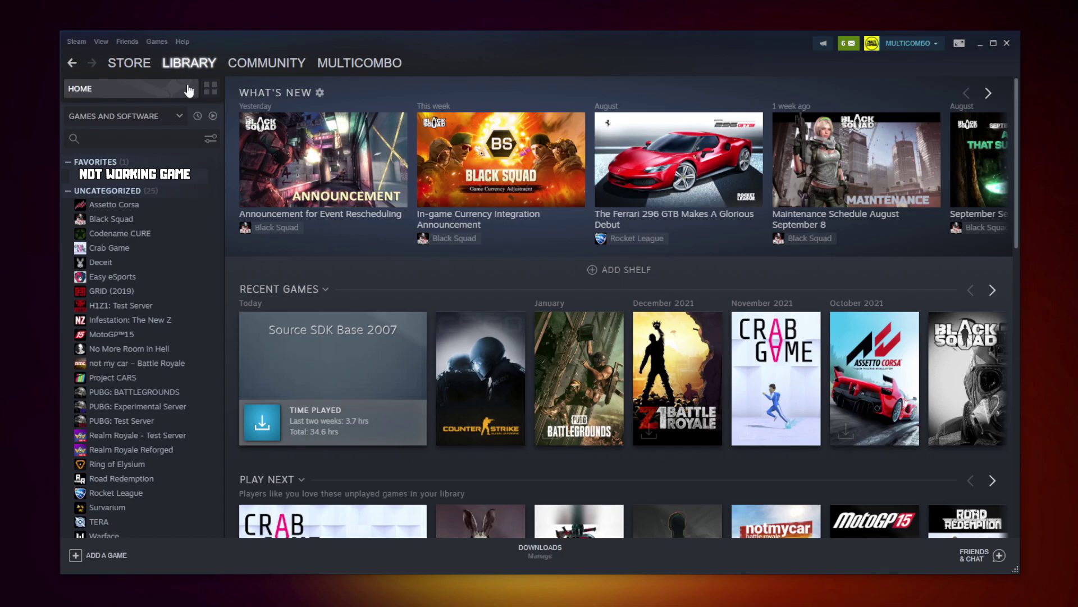
{"action": "right_click", "coordinate": [212, 183]}
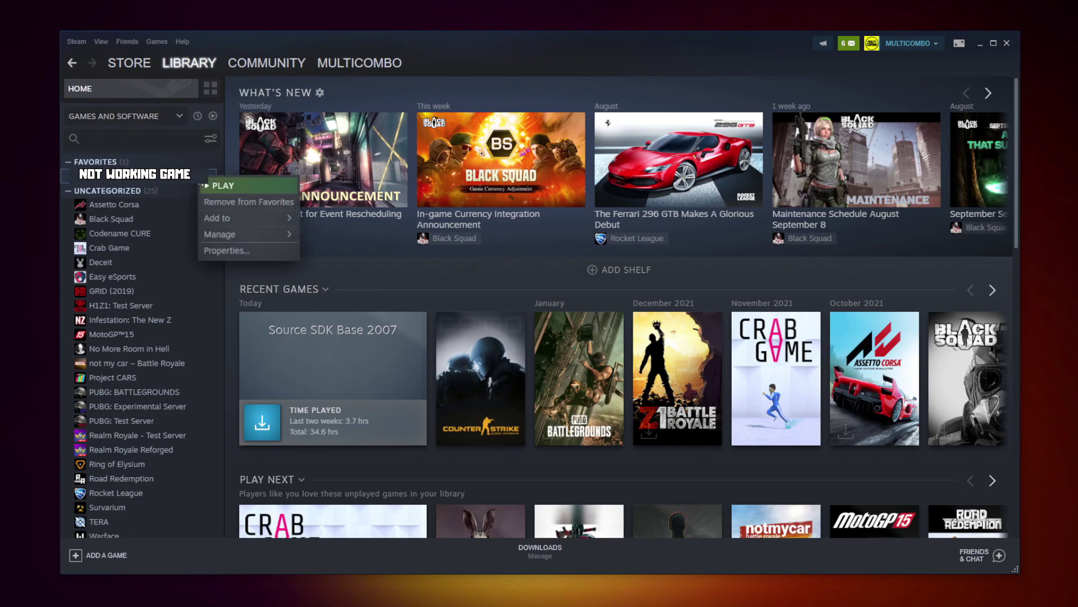
{"action": "left_click", "coordinate": [240, 248]}
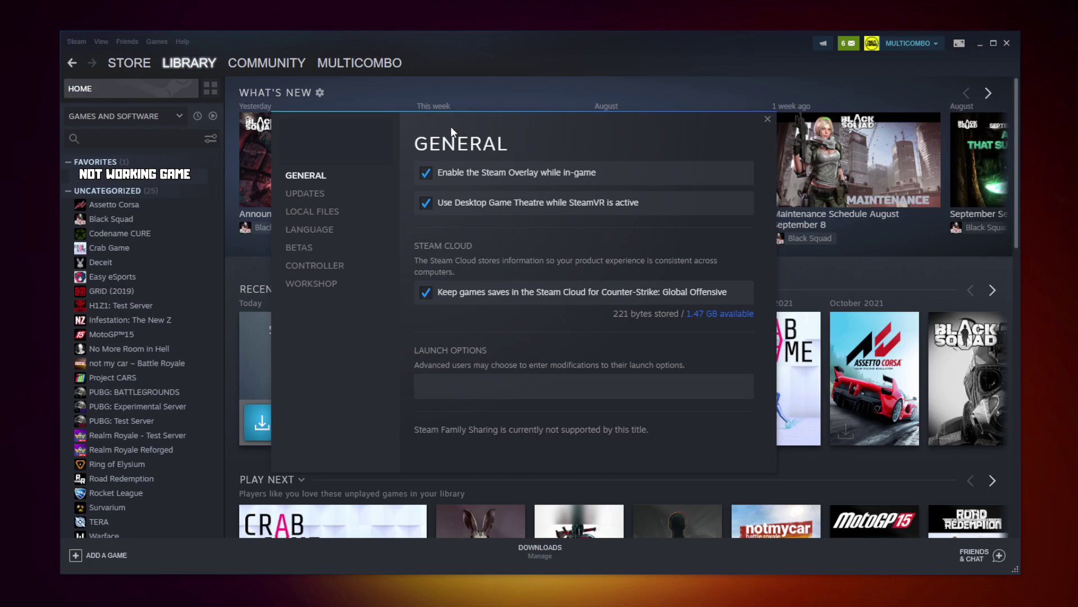
{"action": "left_click", "coordinate": [316, 215]}
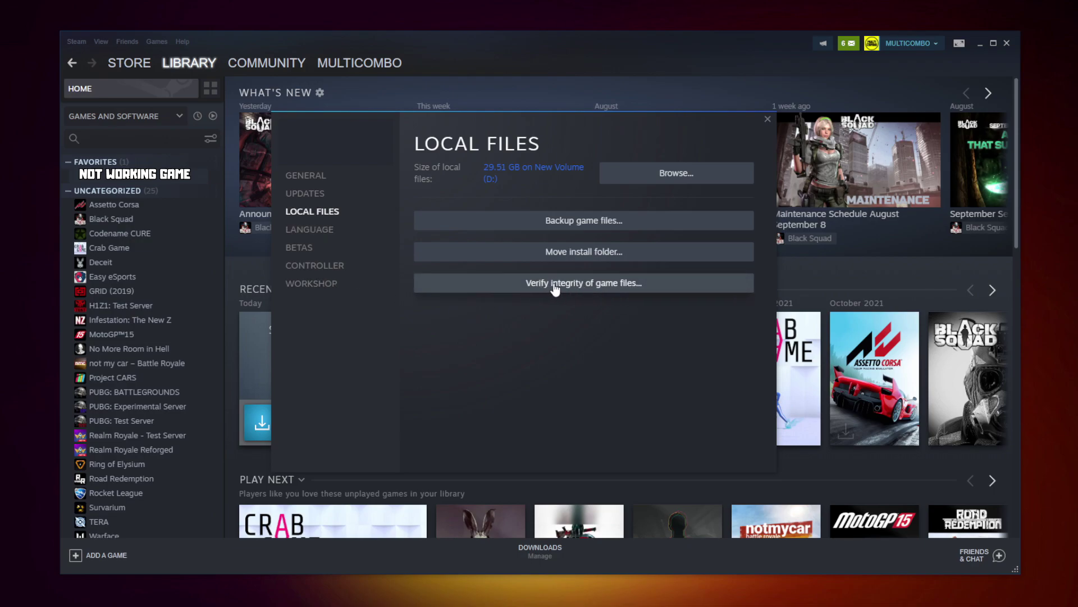
{"action": "left_click", "coordinate": [588, 285]}
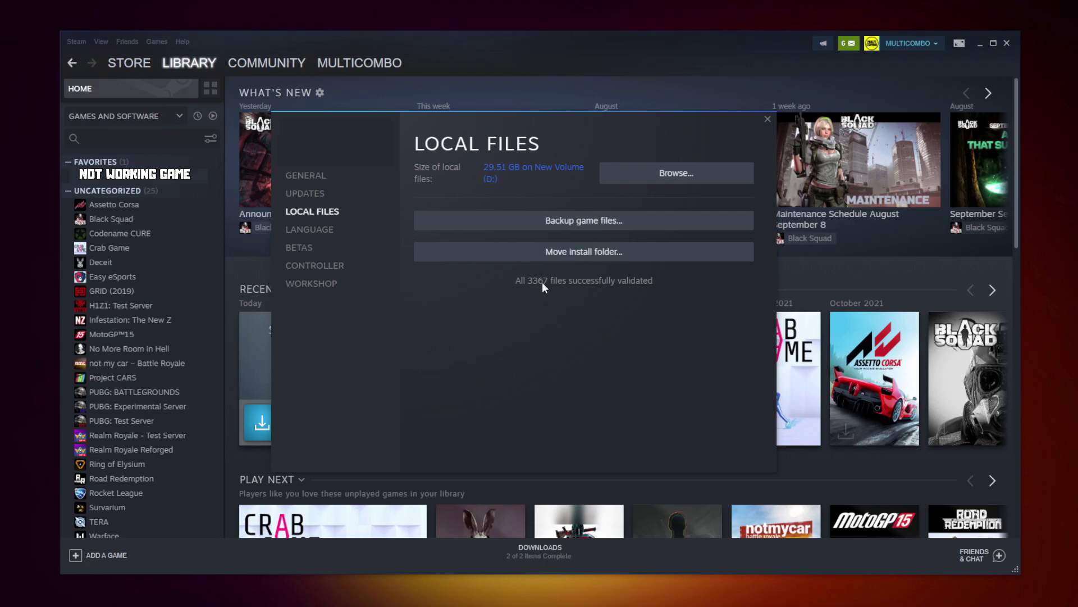
- Set the game executable to Windows 8 compatibility, run as administrator, with fullscreen optimizations disabled
{"action": "left_click", "coordinate": [643, 180]}
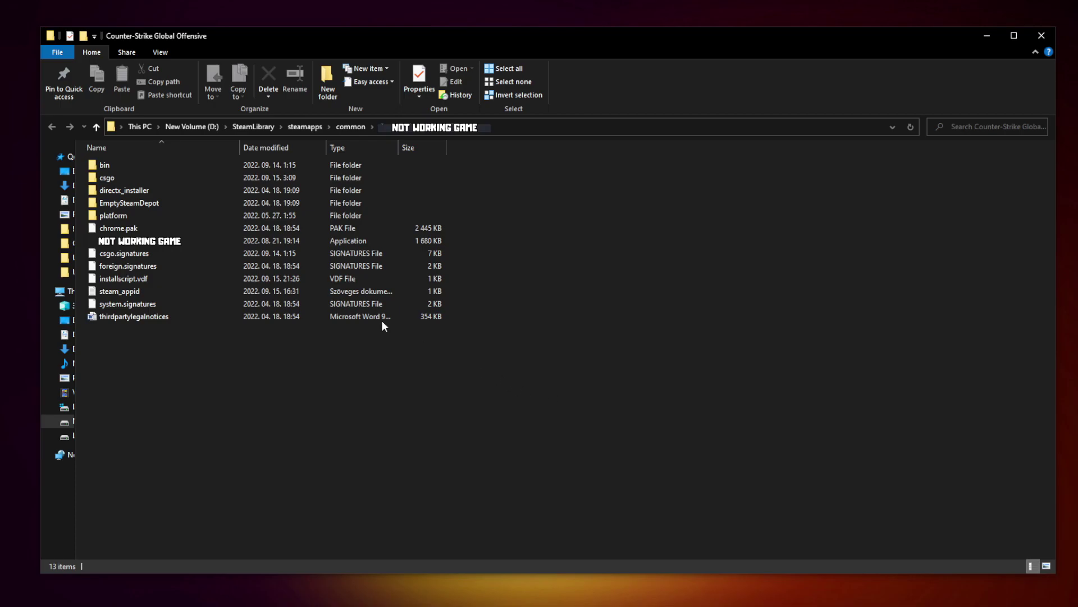
{"action": "left_click", "coordinate": [179, 244]}
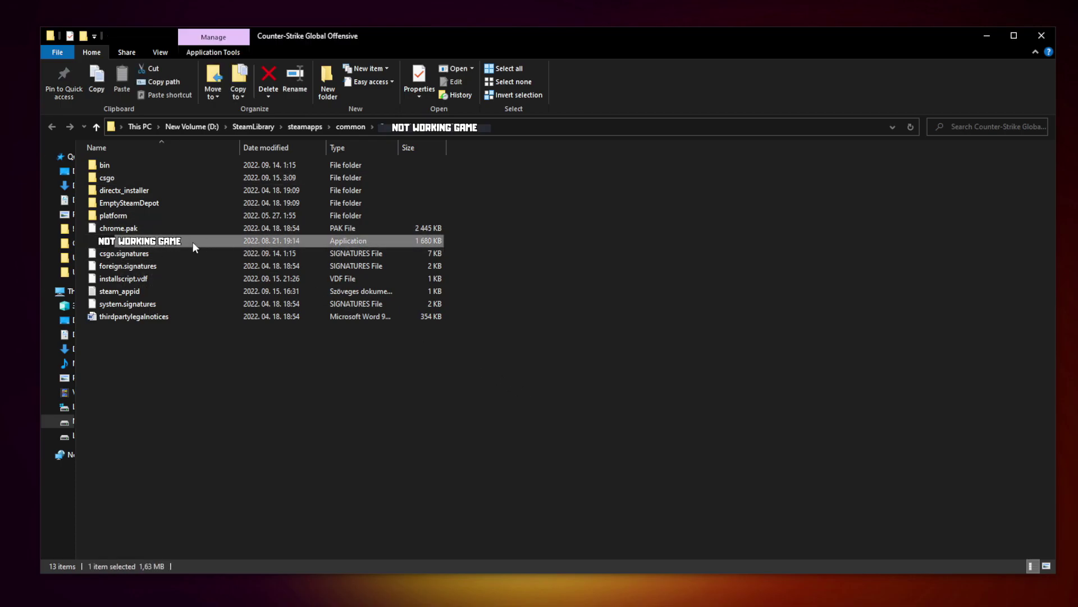
{"action": "right_click", "coordinate": [219, 245]}
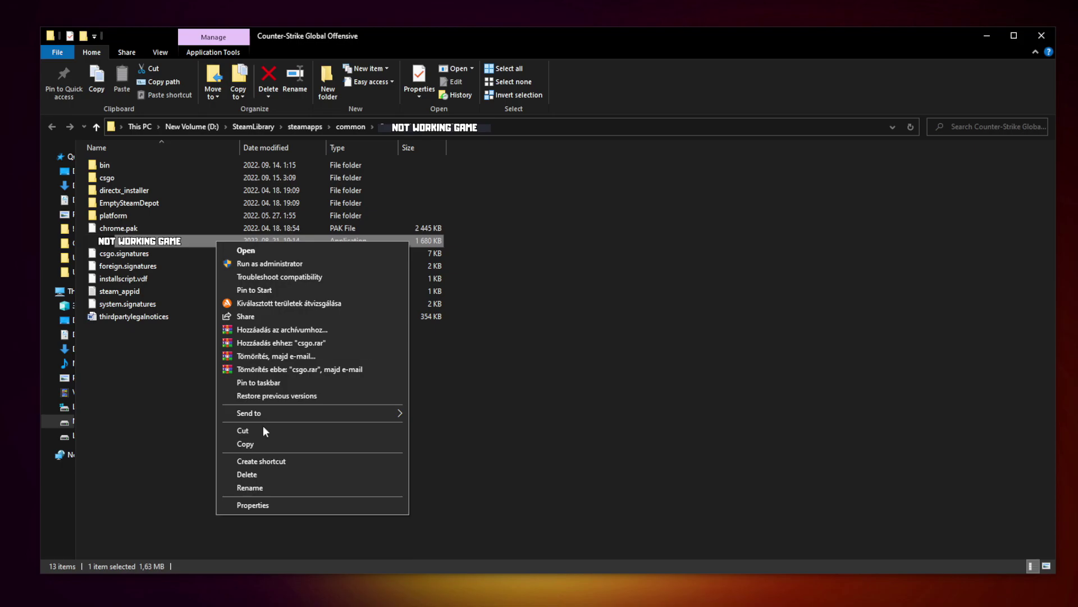
{"action": "left_click", "coordinate": [311, 504]}
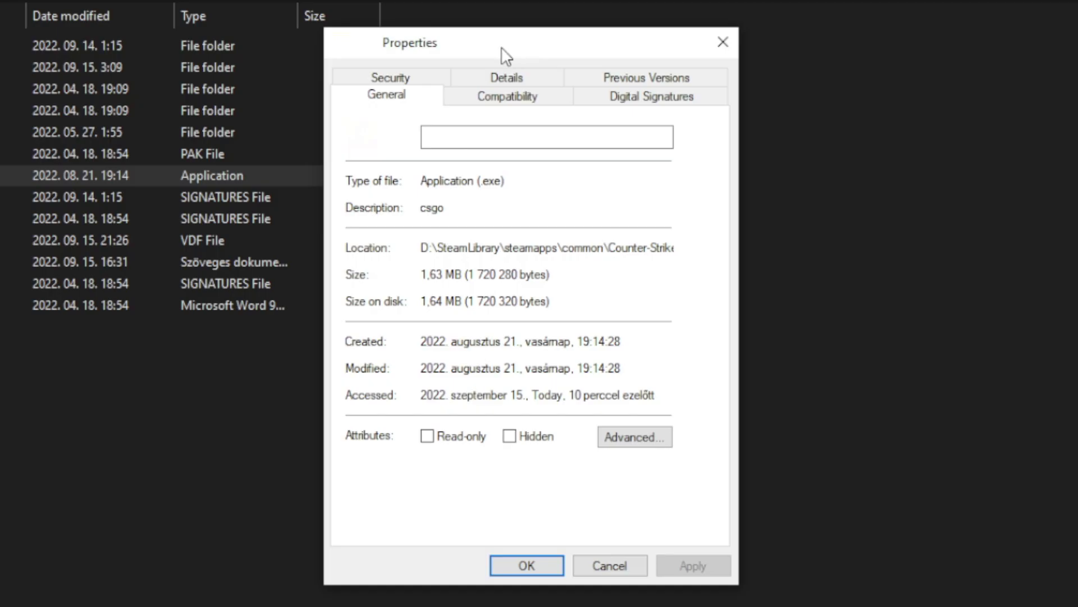
{"action": "left_click", "coordinate": [520, 104]}
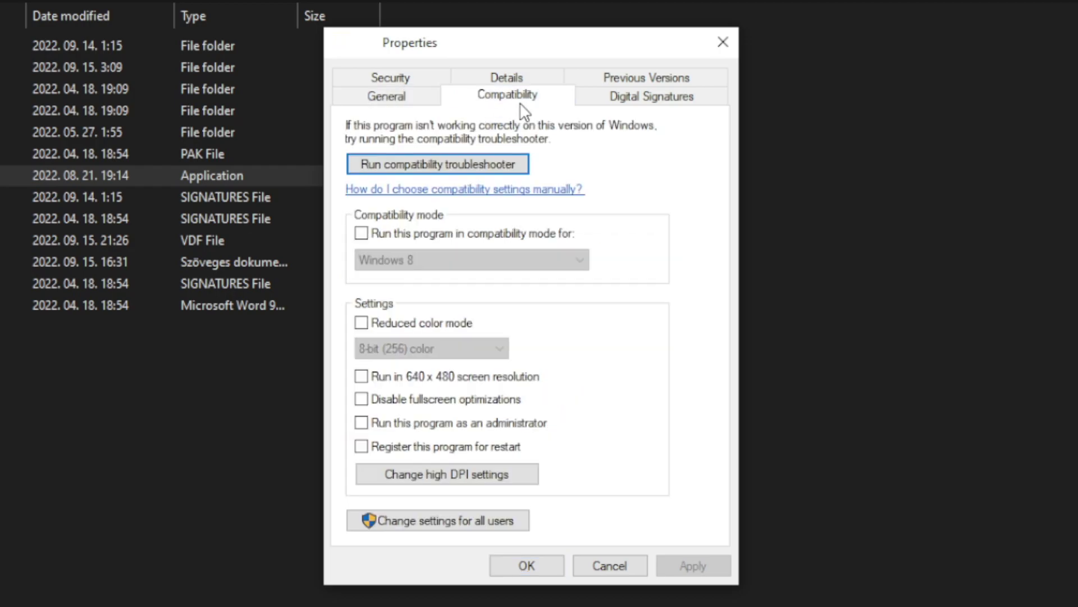
{"action": "left_click", "coordinate": [373, 236]}
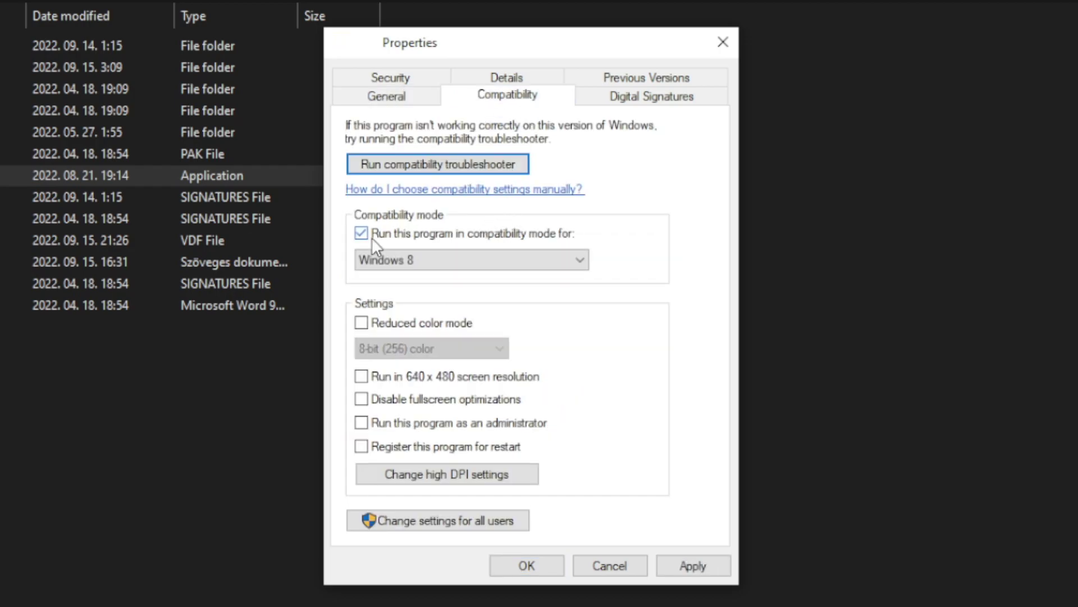
{"action": "left_click", "coordinate": [416, 257]}
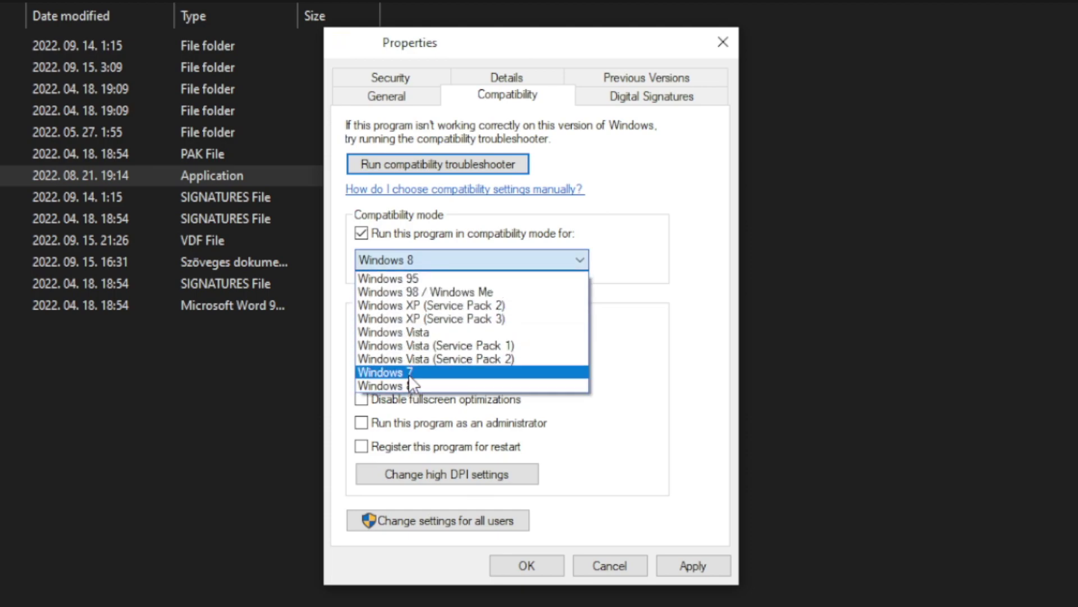
{"action": "left_click", "coordinate": [418, 385]}
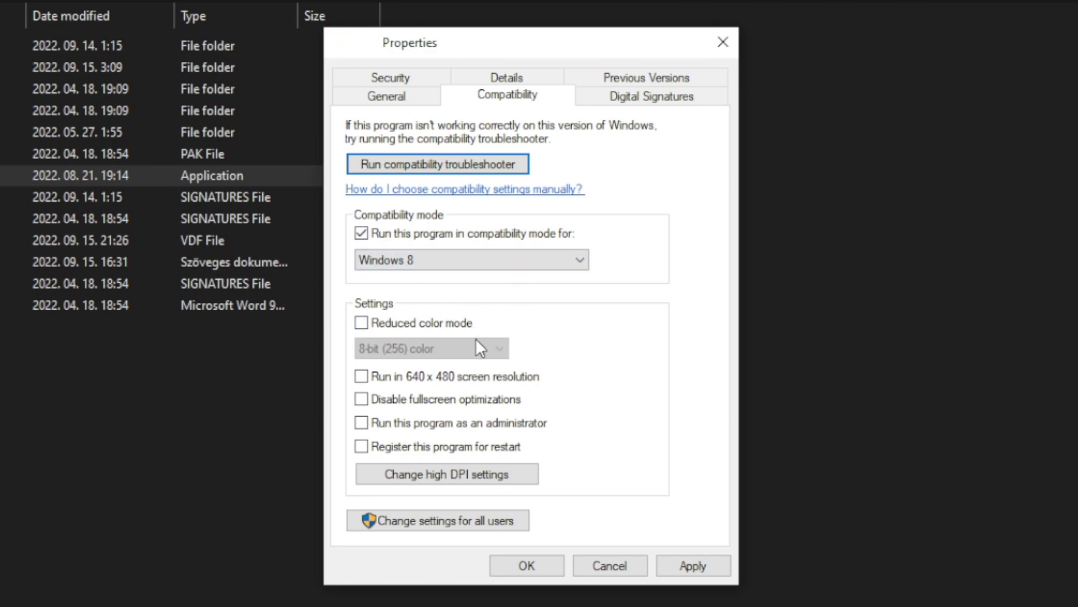
{"action": "left_click", "coordinate": [434, 404]}
{"action": "left_click", "coordinate": [517, 425]}
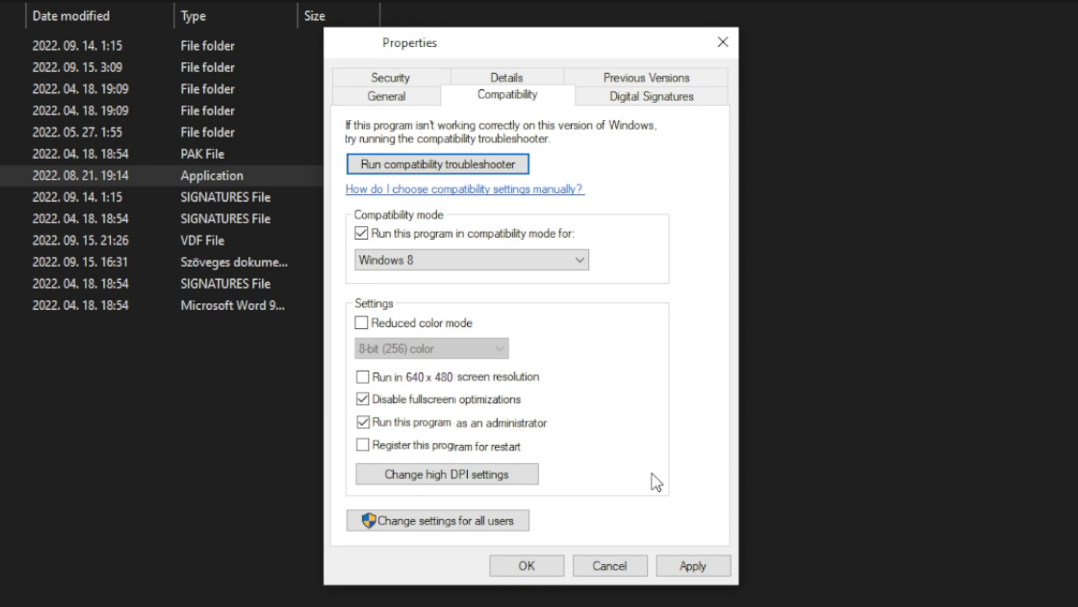
{"action": "left_click", "coordinate": [700, 564]}
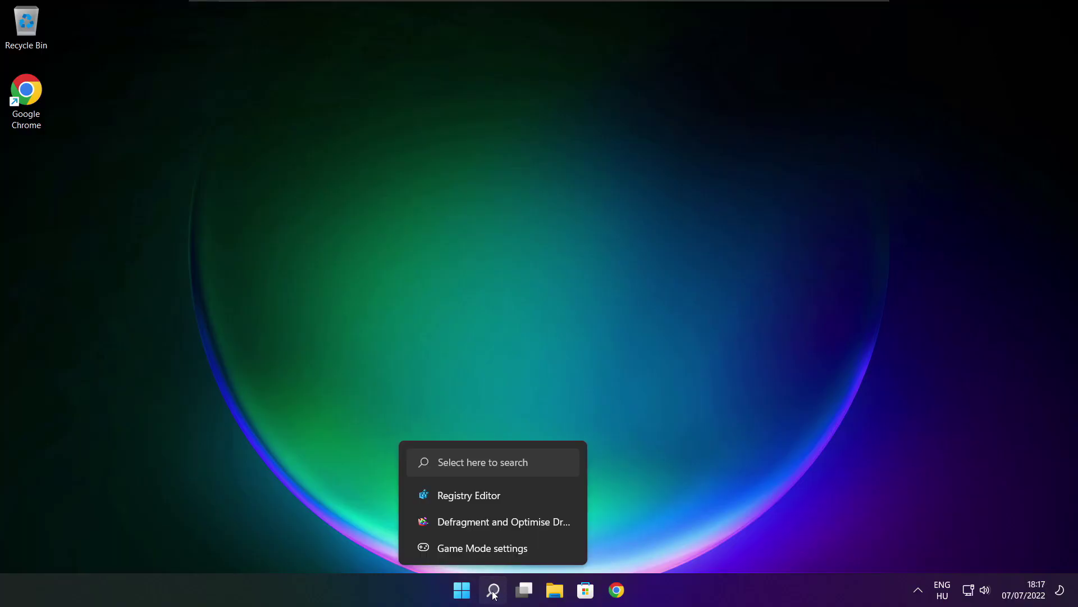
- Search 'updates' and run a Windows Update check in Settings
{"action": "left_click", "coordinate": [494, 589]}
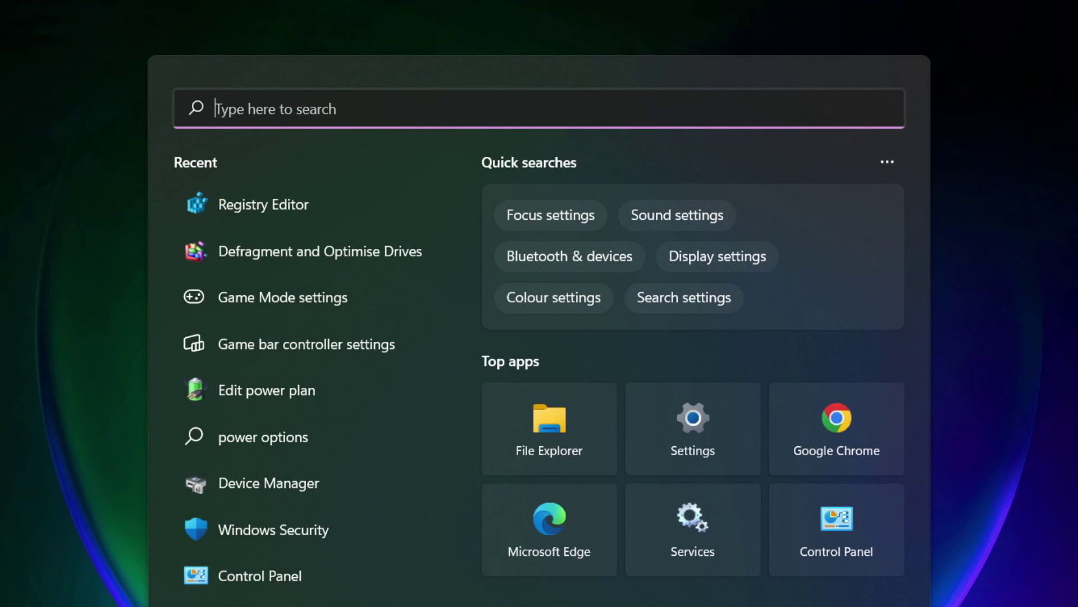
{"action": "type", "text": "updates"}
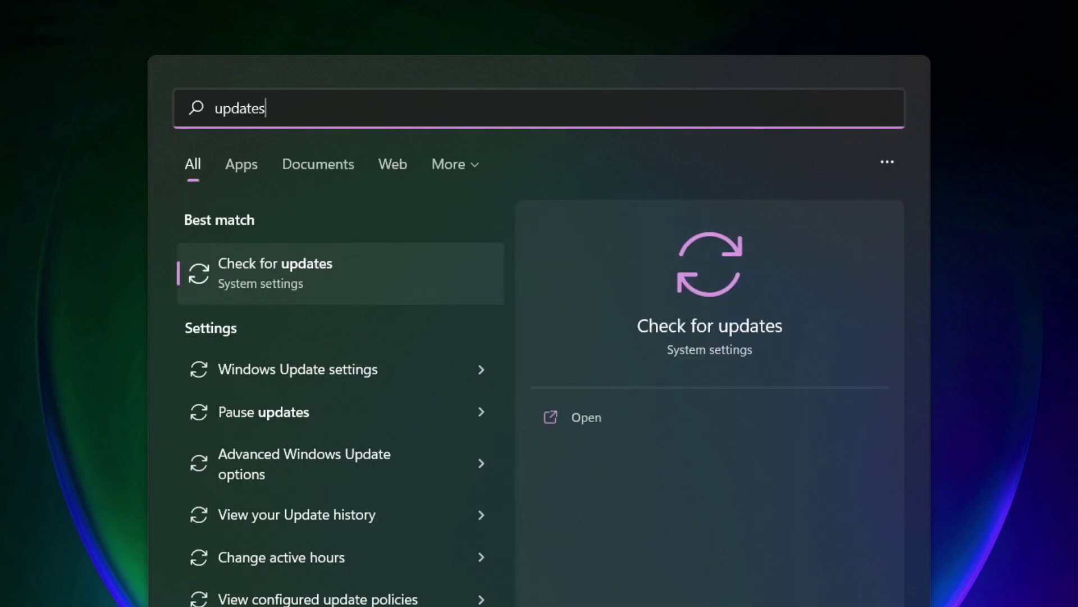
{"action": "left_click", "coordinate": [329, 283]}
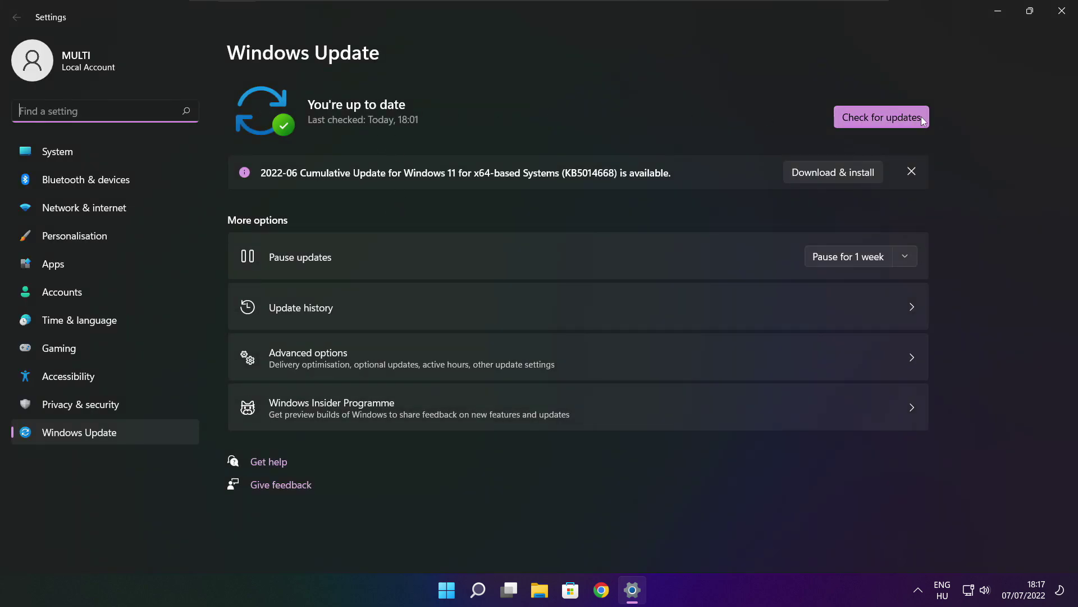
{"action": "left_click", "coordinate": [882, 118]}
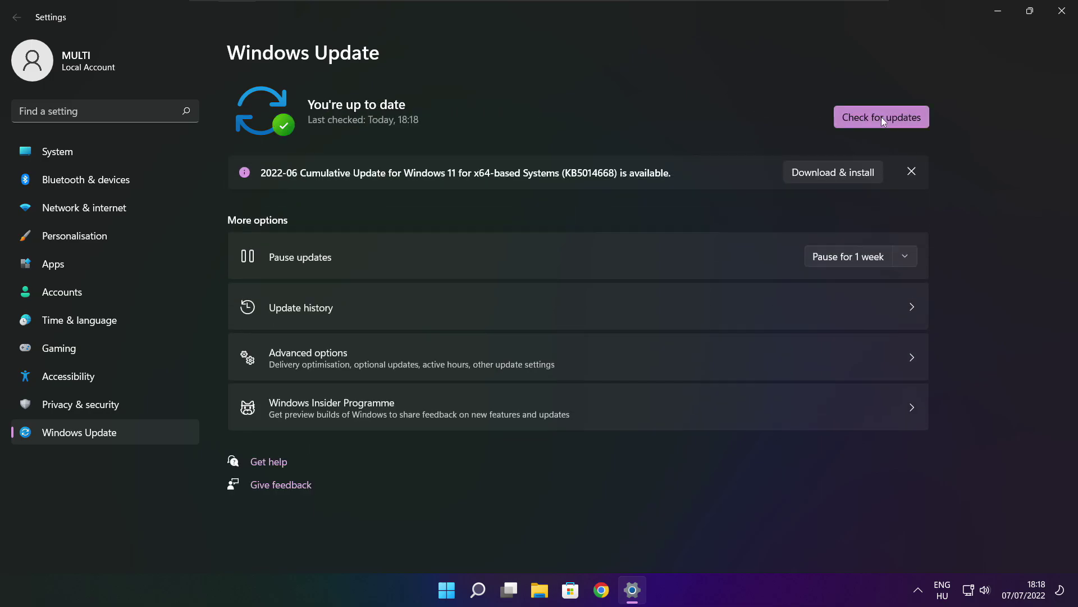
- Download dxwebsetup.exe, the DirectX End-User Runtime Web Installer, from the Chrome page
{"action": "left_click", "coordinate": [1061, 16]}
{"action": "mouse_move", "coordinate": [616, 590]}
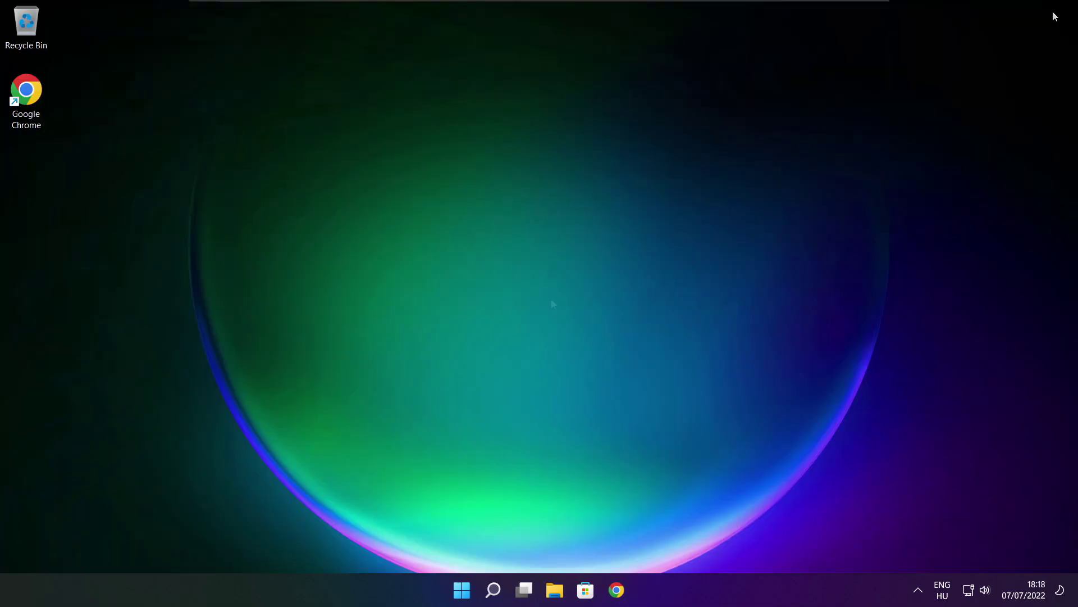
{"action": "left_click", "coordinate": [618, 594]}
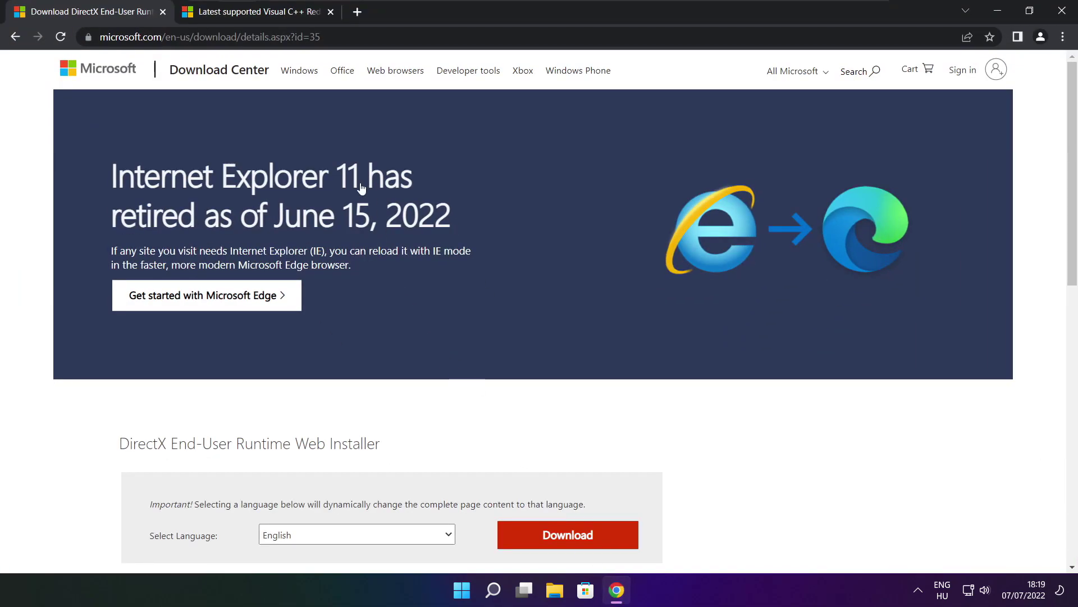
{"action": "mouse_move", "coordinate": [325, 36]}
{"action": "left_mouse_down"}
{"action": "mouse_move", "coordinate": [99, 36]}
{"action": "mouse_move", "coordinate": [322, 37]}
{"action": "left_mouse_up"}
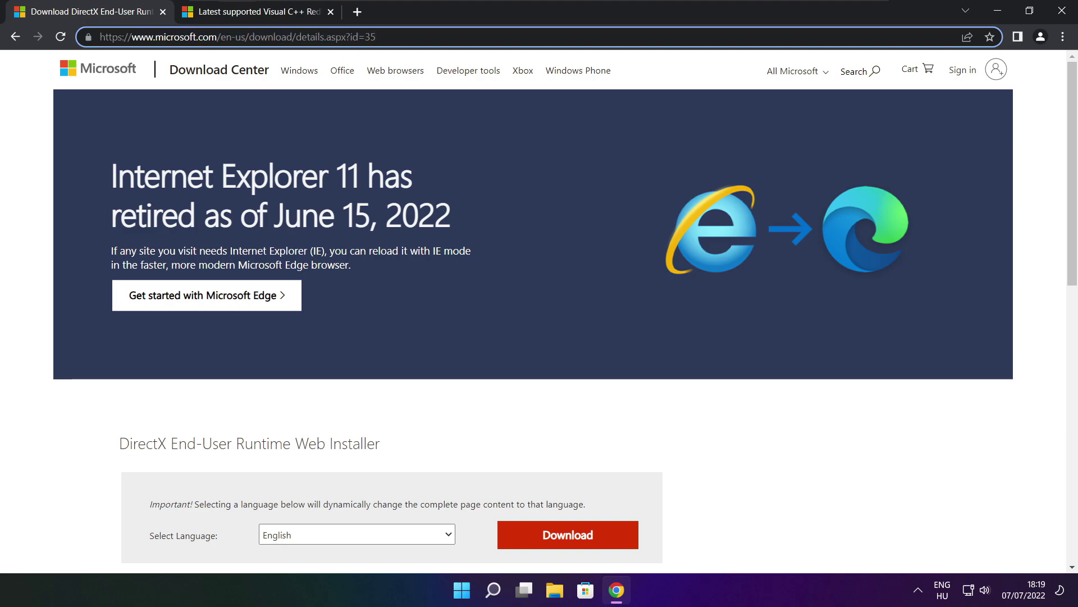
{"action": "left_click", "coordinate": [390, 403]}
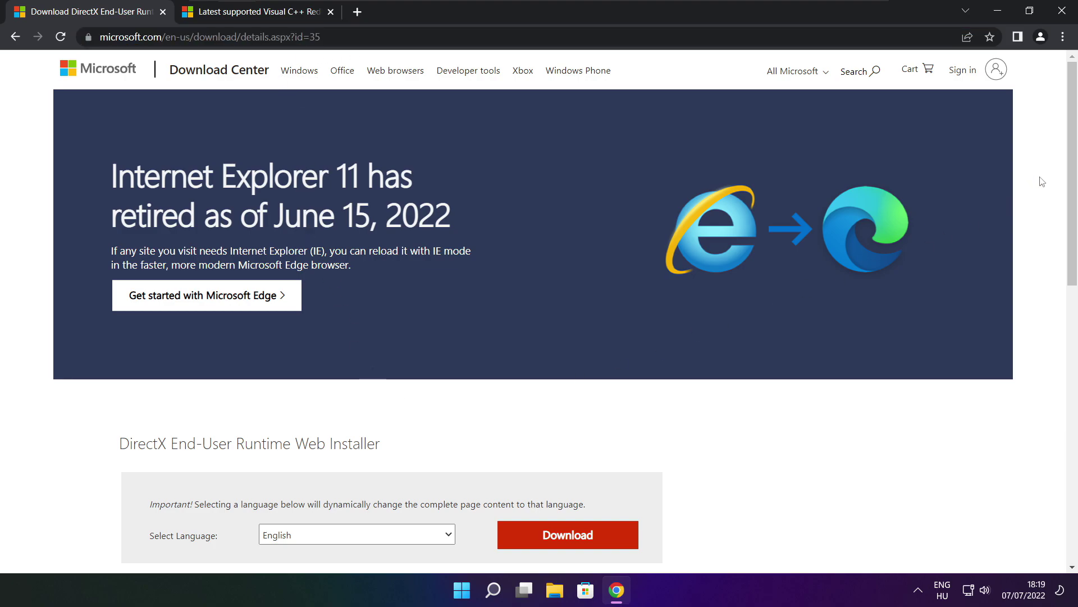
{"action": "left_click_drag", "start_coordinate": [1071, 178], "coordinate": [1071, 269]}
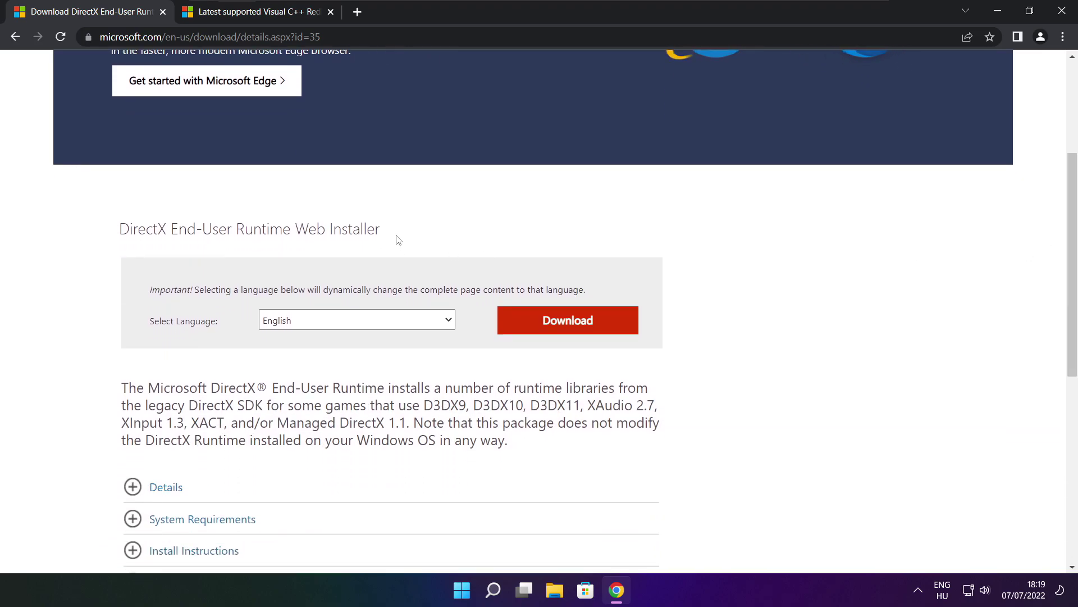
{"action": "mouse_move", "coordinate": [397, 240]}
{"action": "left_mouse_down"}
{"action": "mouse_move", "coordinate": [167, 230]}
{"action": "mouse_move", "coordinate": [460, 239]}
{"action": "left_mouse_up"}
{"action": "left_click", "coordinate": [572, 325]}
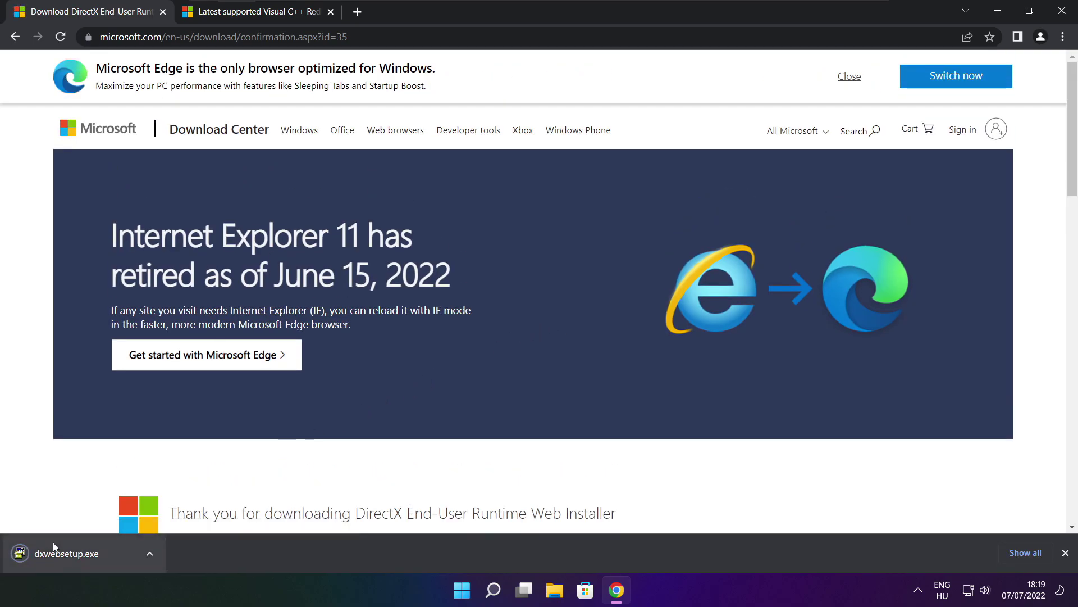
- Run dxwebsetup.exe, accept the license, skip the Bing Bar offer and install DirectX
{"action": "left_click", "coordinate": [102, 555]}
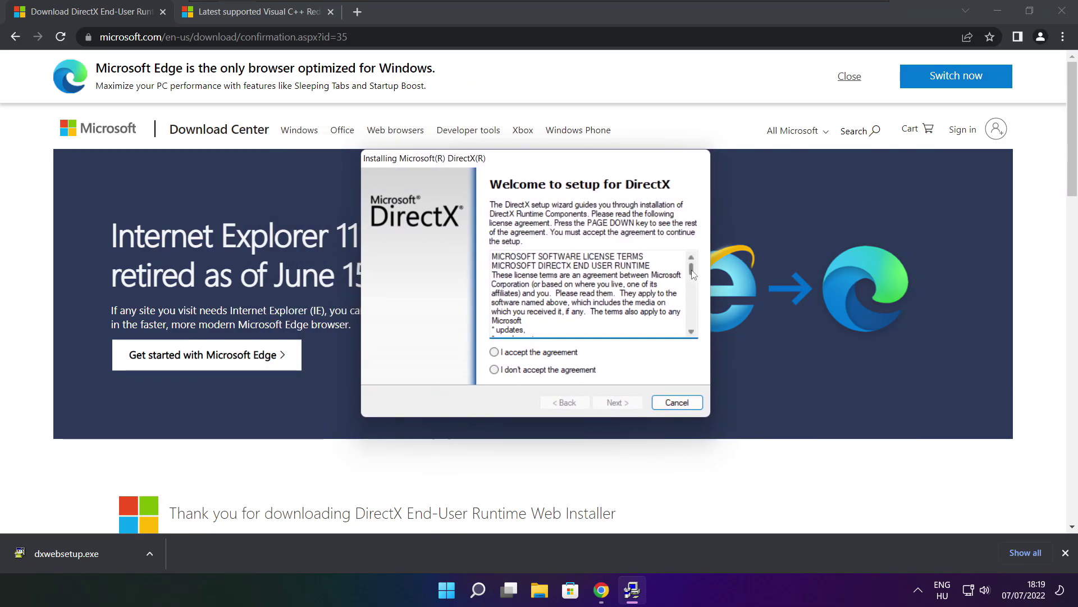
{"action": "left_click_drag", "start_coordinate": [692, 269], "coordinate": [691, 327]}
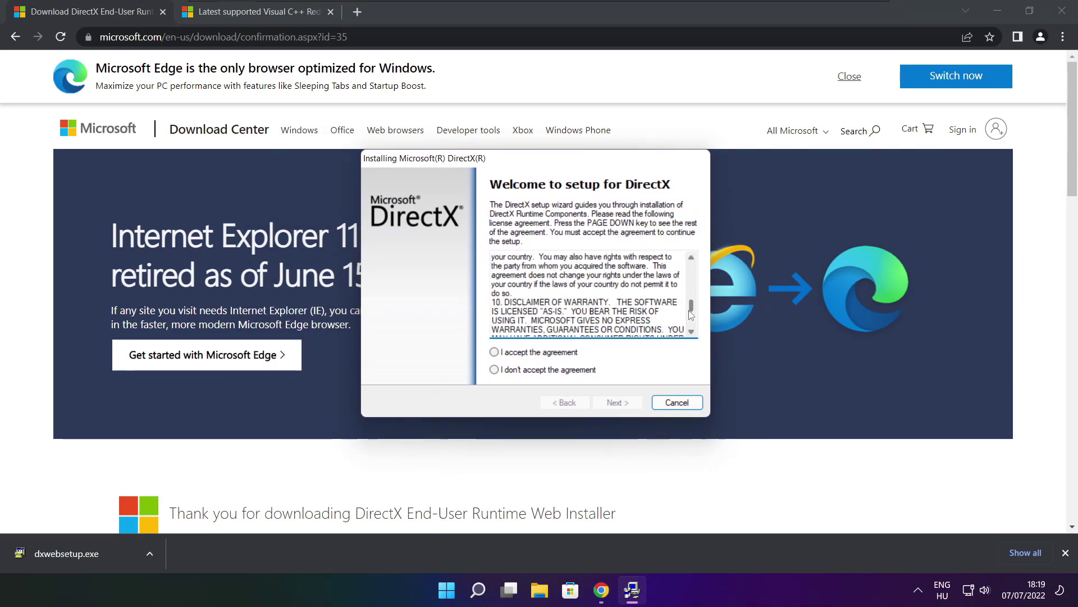
{"action": "left_click", "coordinate": [513, 354]}
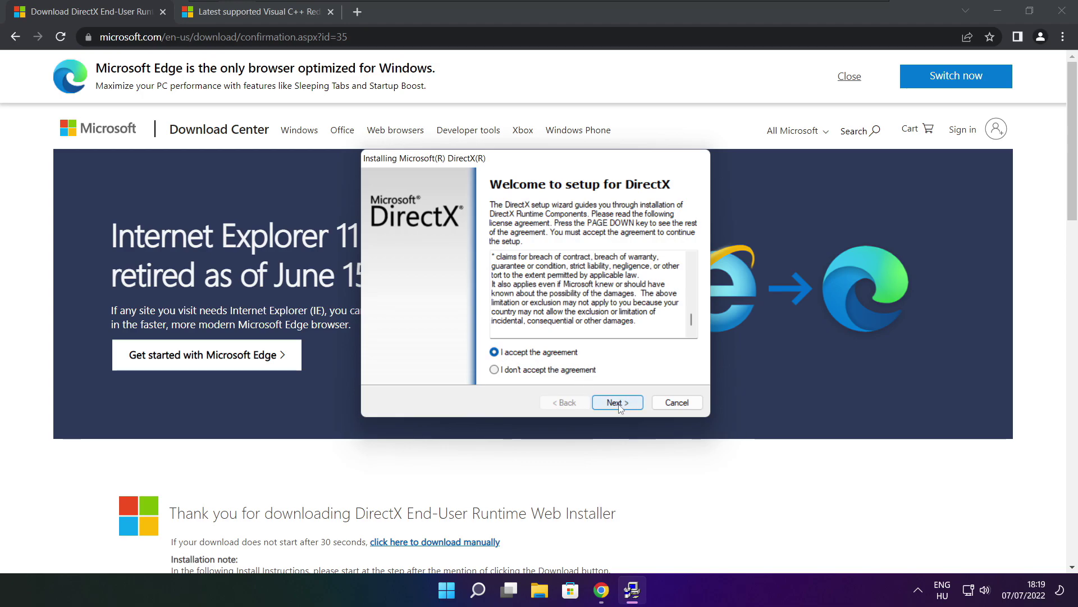
{"action": "left_click", "coordinate": [622, 406]}
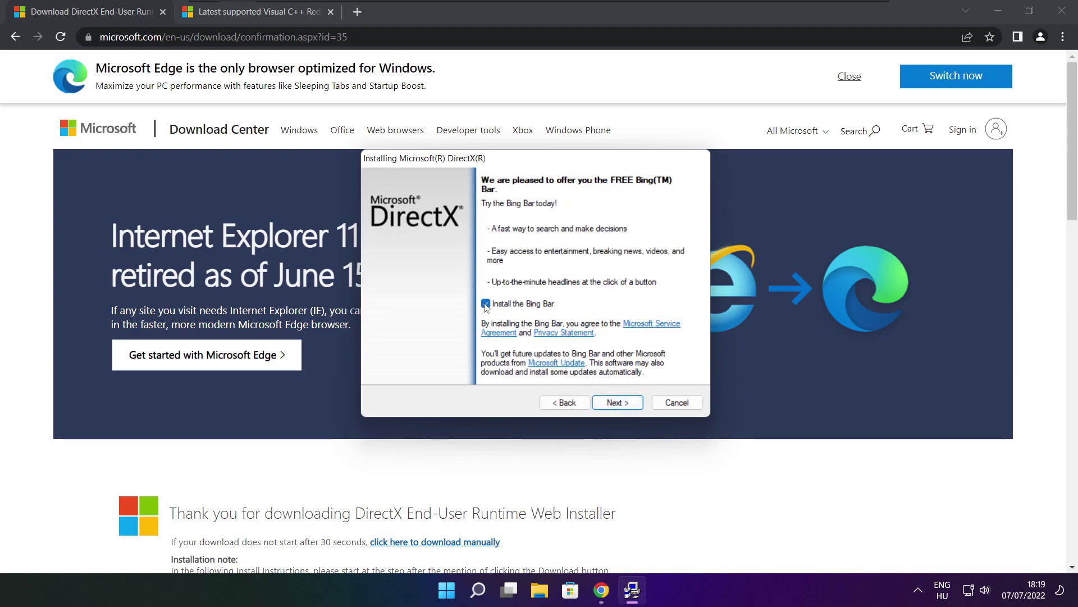
{"action": "left_click", "coordinate": [623, 403]}
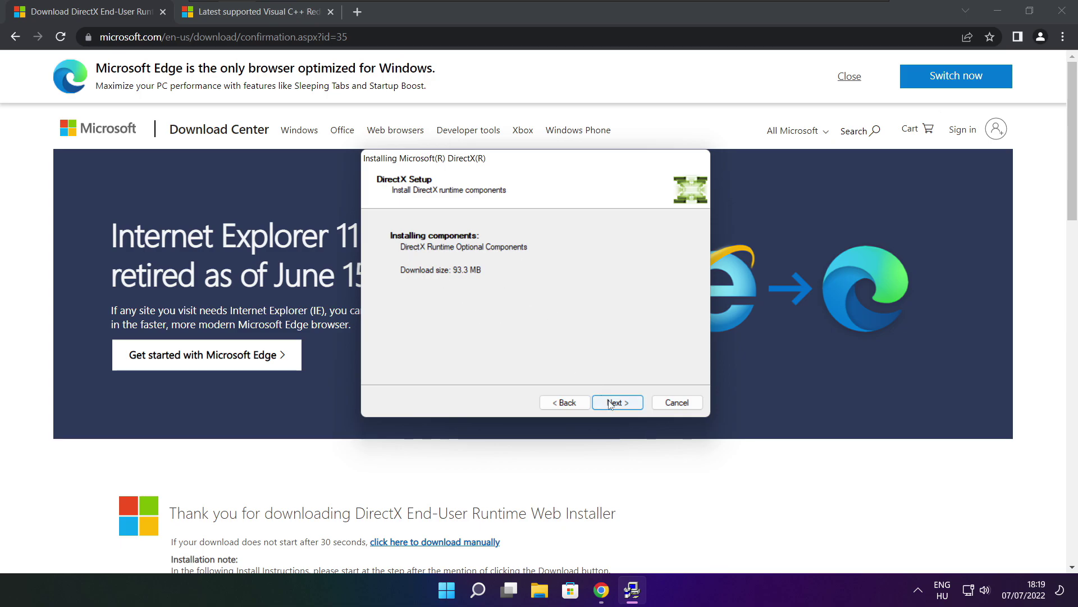
{"action": "left_click", "coordinate": [619, 403]}
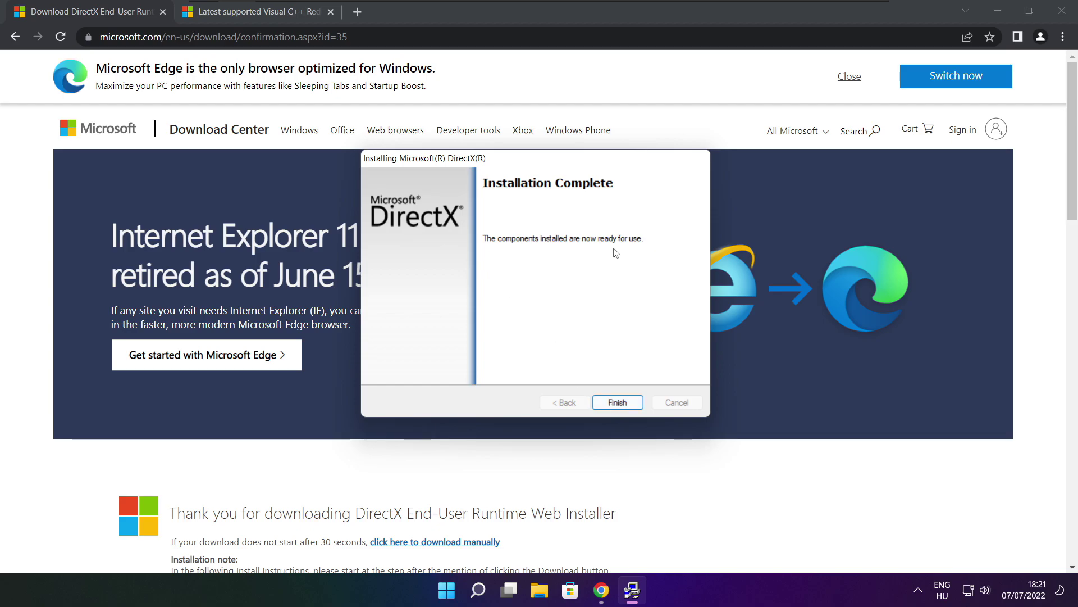
- Download the ARM64, x86 and x64 vc_redist installers from the Visual Studio 2015–2022 table
{"action": "left_click", "coordinate": [618, 404]}
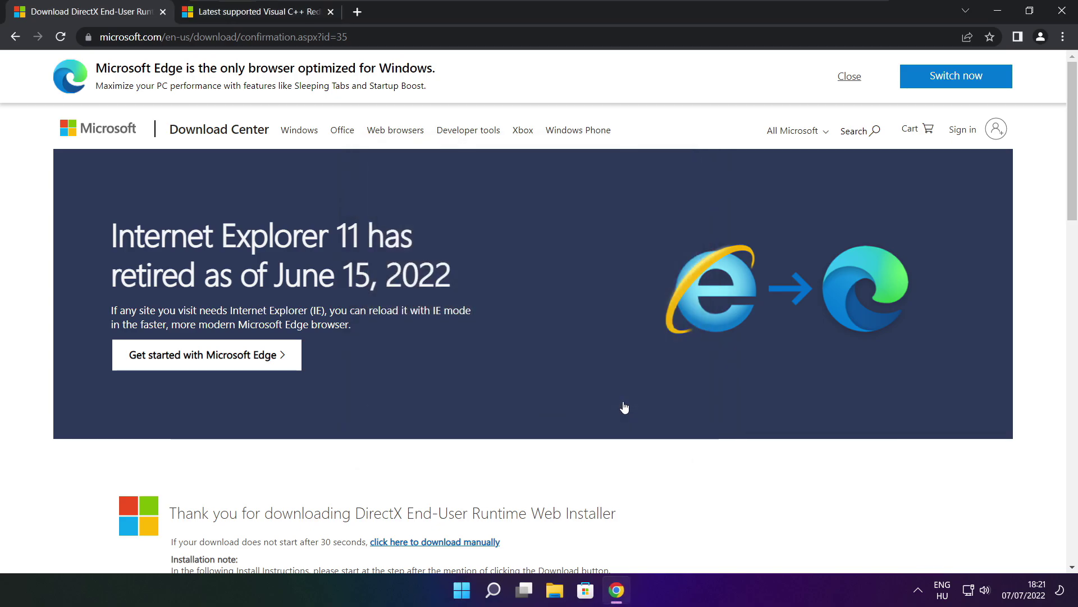
{"action": "left_click", "coordinate": [162, 14]}
{"action": "mouse_move", "coordinate": [465, 37]}
{"action": "left_mouse_down"}
{"action": "mouse_move", "coordinate": [99, 36]}
{"action": "mouse_move", "coordinate": [465, 37]}
{"action": "left_mouse_up"}
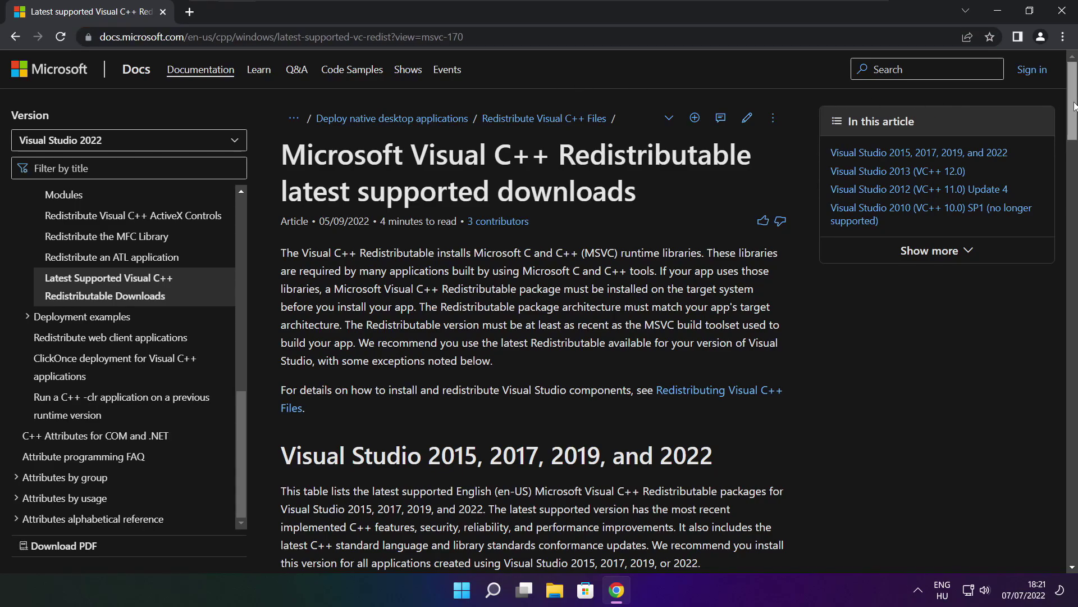
{"action": "left_click_drag", "start_coordinate": [1073, 106], "coordinate": [1065, 156]}
{"action": "scroll", "coordinate": [690, 224], "scroll_direction": "up", "scroll_amount": 3}
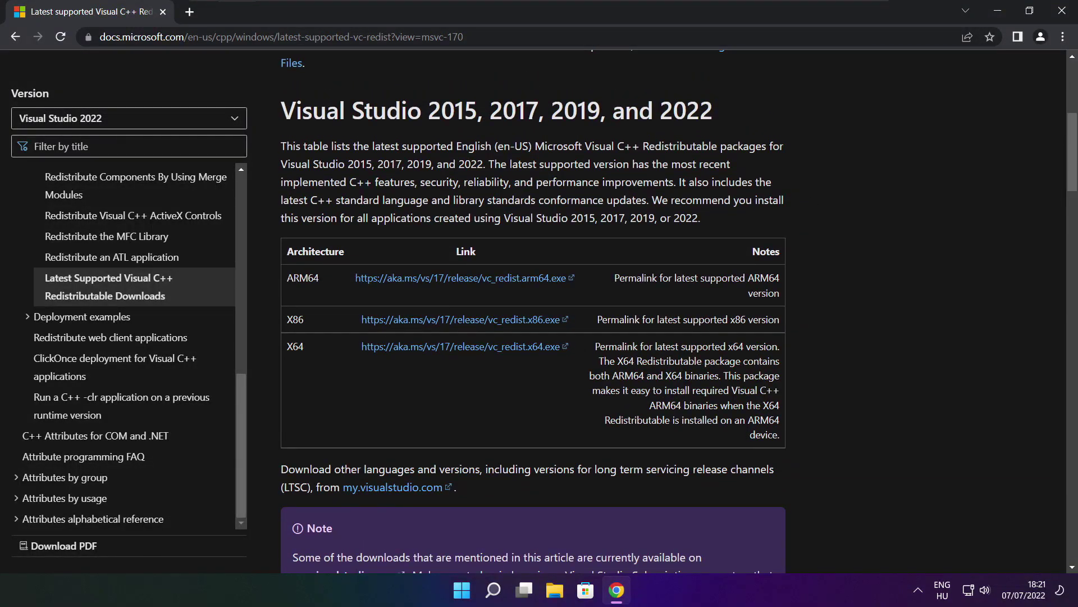
{"action": "left_click_drag", "start_coordinate": [287, 277], "coordinate": [724, 376]}
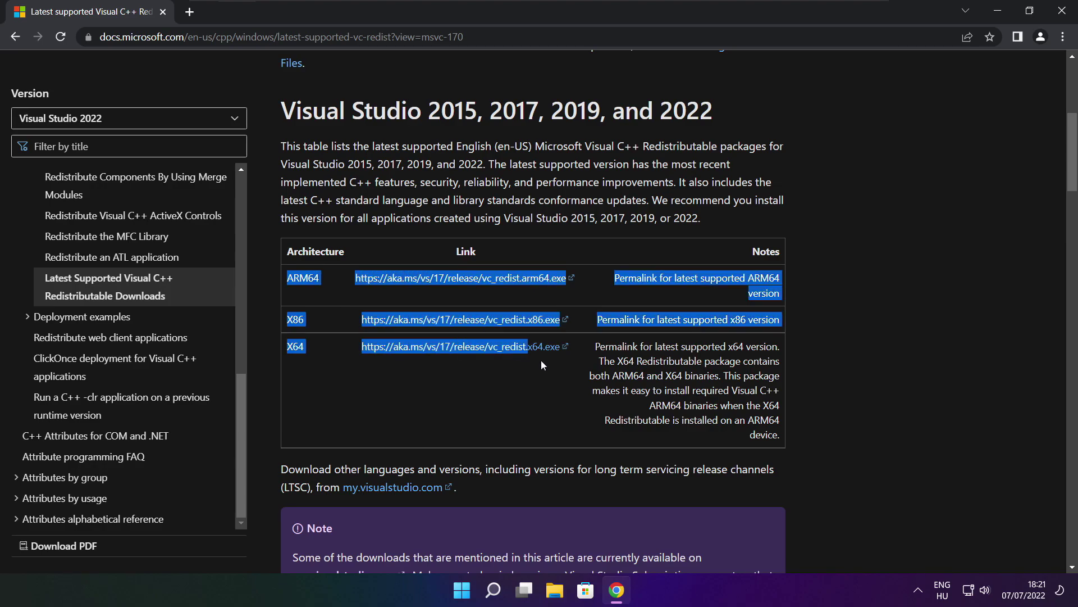
{"action": "left_click", "coordinate": [725, 386]}
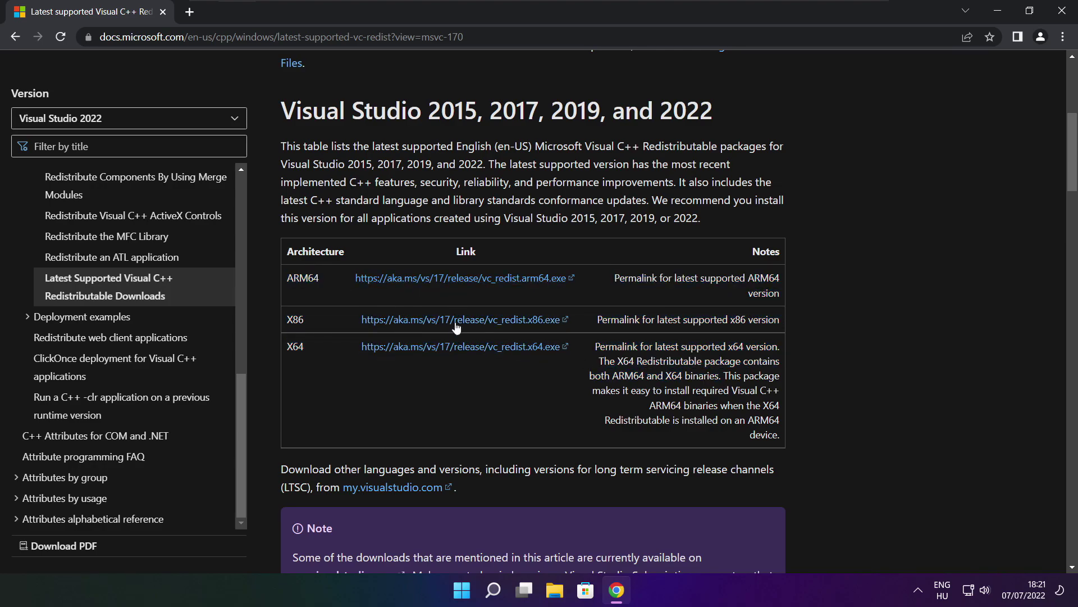
{"action": "left_click", "coordinate": [447, 282]}
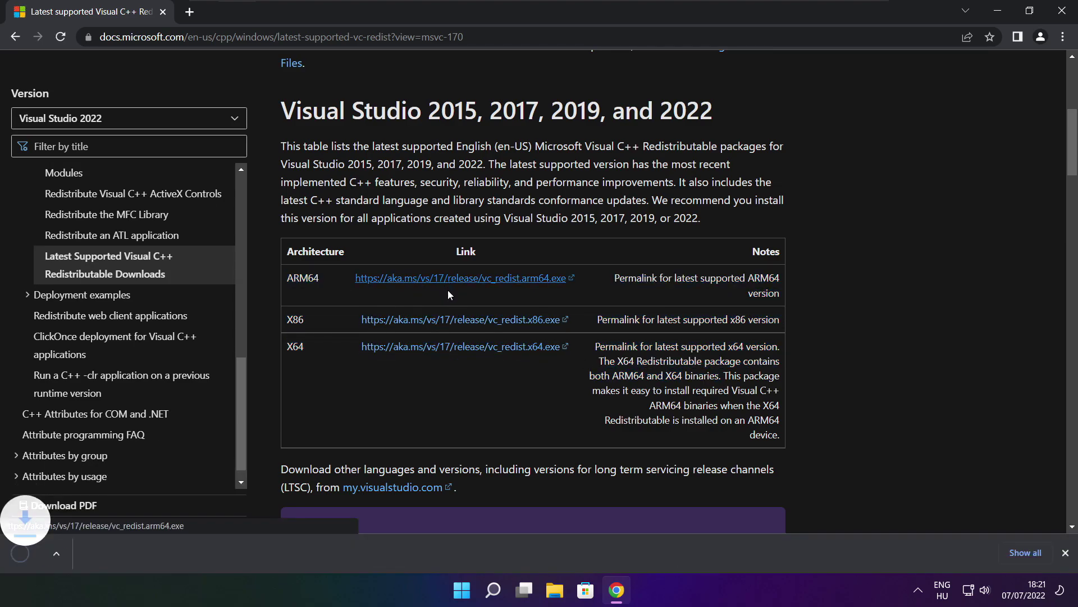
{"action": "left_click", "coordinate": [446, 325]}
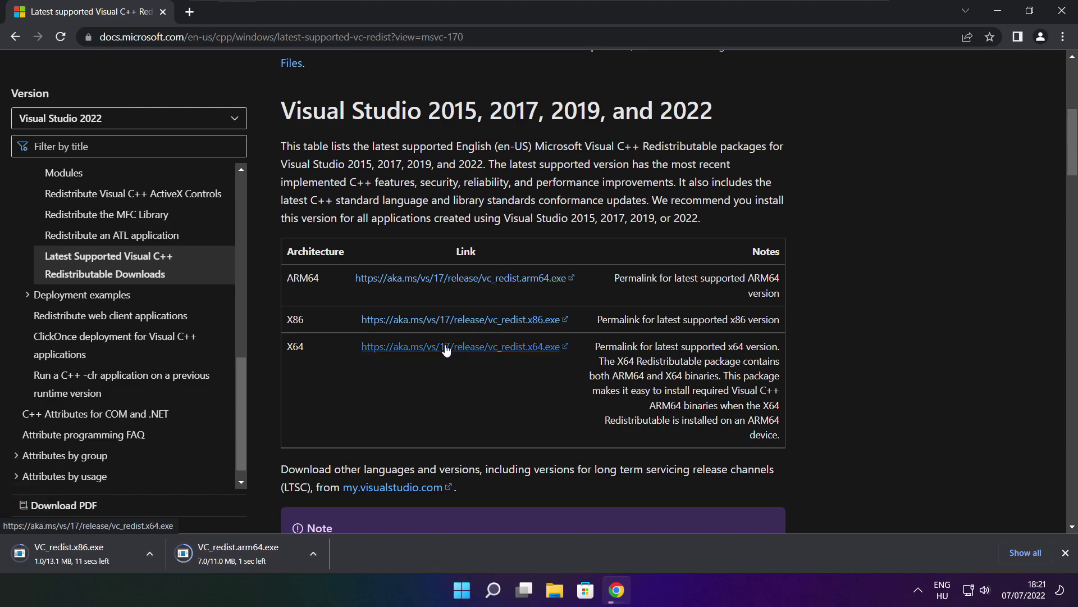
{"action": "left_click", "coordinate": [444, 346]}
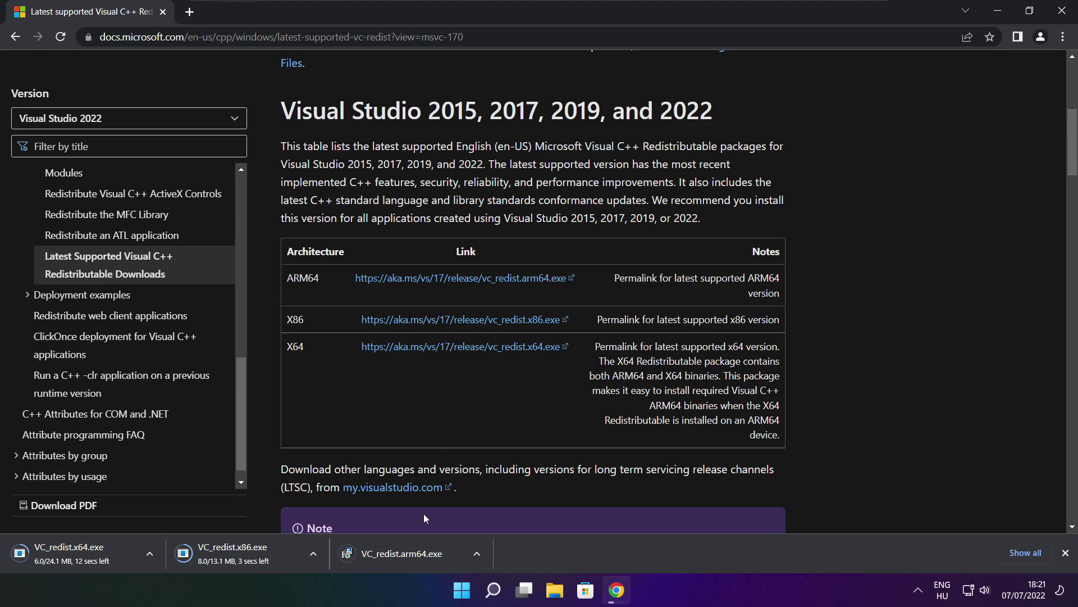
- Attempt the ARM64 Visual C++ redistributable install, which fails on this processor
{"action": "left_click", "coordinate": [410, 555]}
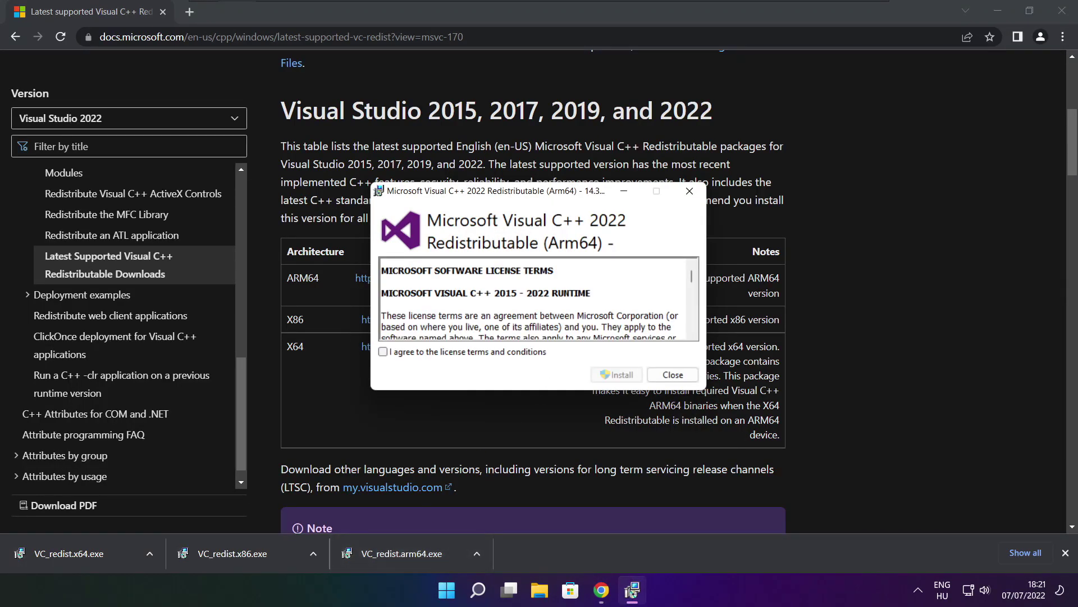
{"action": "left_click_drag", "start_coordinate": [692, 280], "coordinate": [692, 329]}
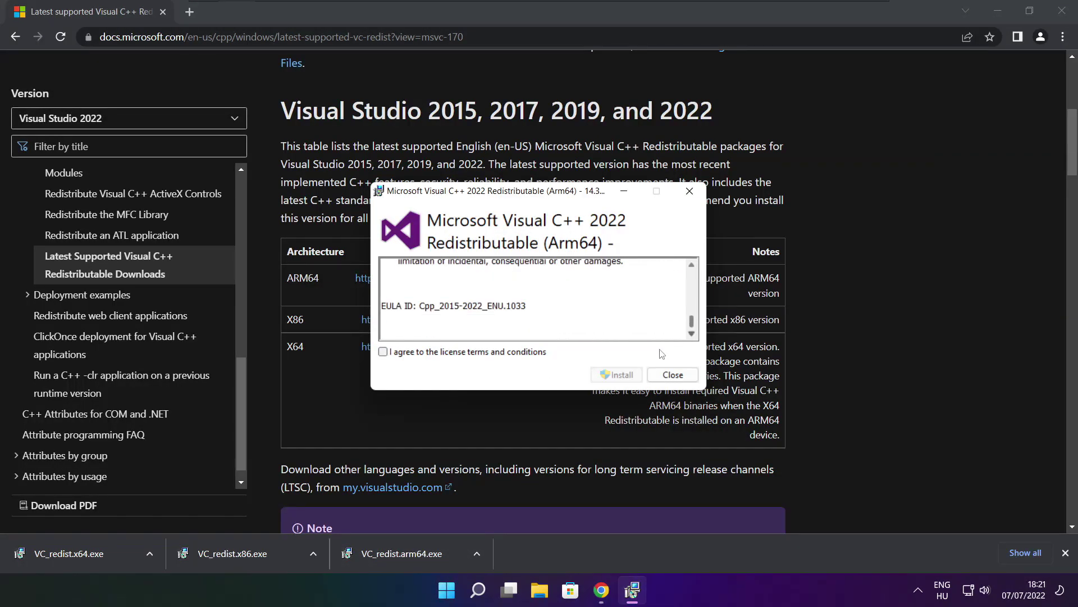
{"action": "left_click", "coordinate": [383, 352]}
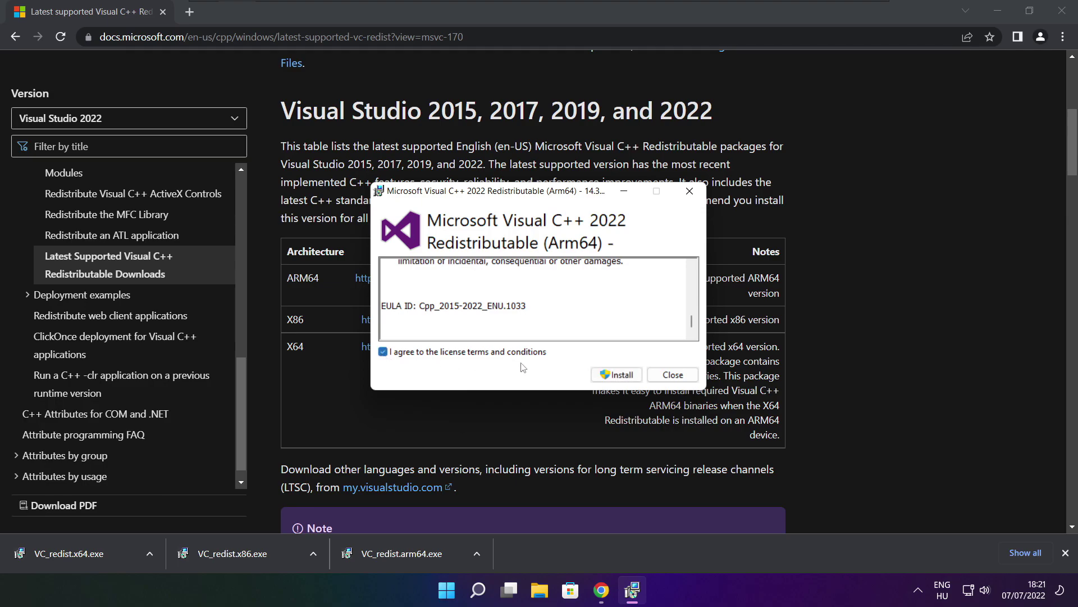
{"action": "left_click", "coordinate": [611, 376]}
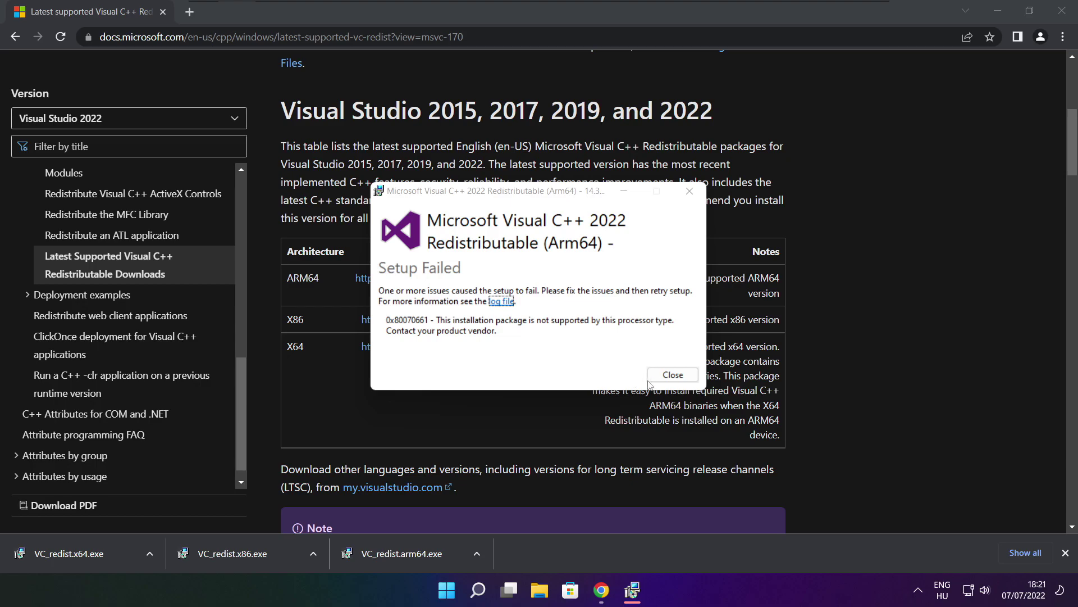
{"action": "left_click", "coordinate": [655, 377]}
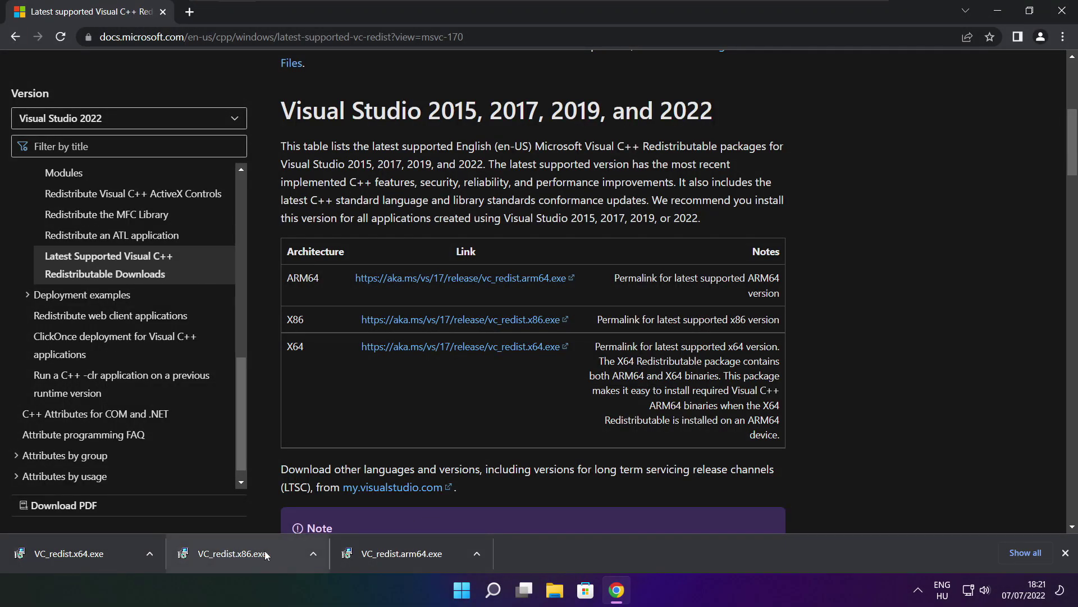
- Install the x86 Visual C++ 2015-2022 redistributable
{"action": "left_click", "coordinate": [255, 555]}
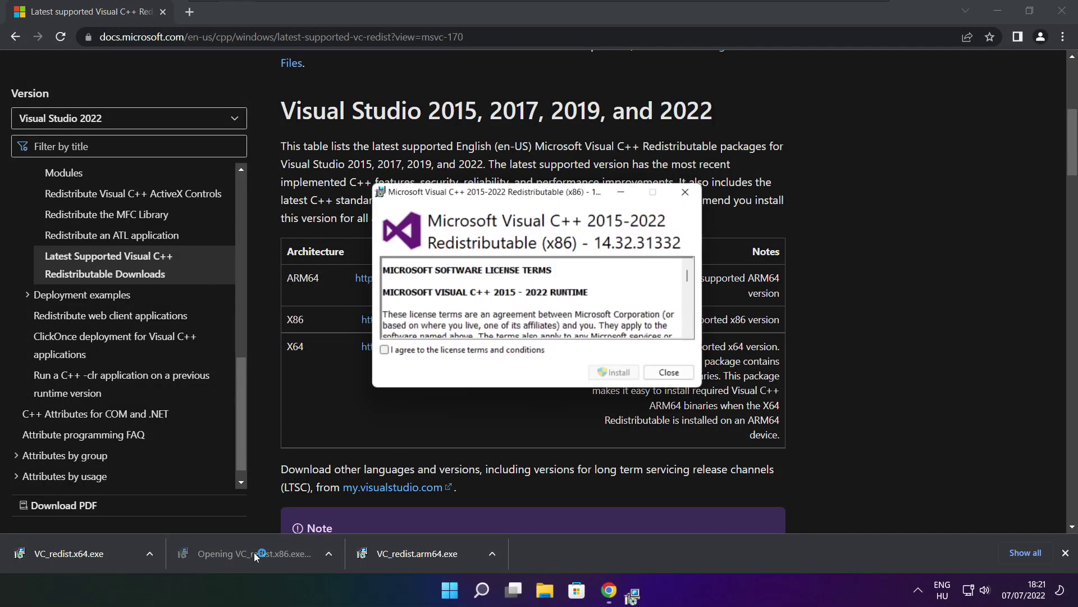
{"action": "left_click_drag", "start_coordinate": [692, 281], "coordinate": [693, 331]}
{"action": "left_click", "coordinate": [383, 352]}
{"action": "left_click", "coordinate": [617, 375]}
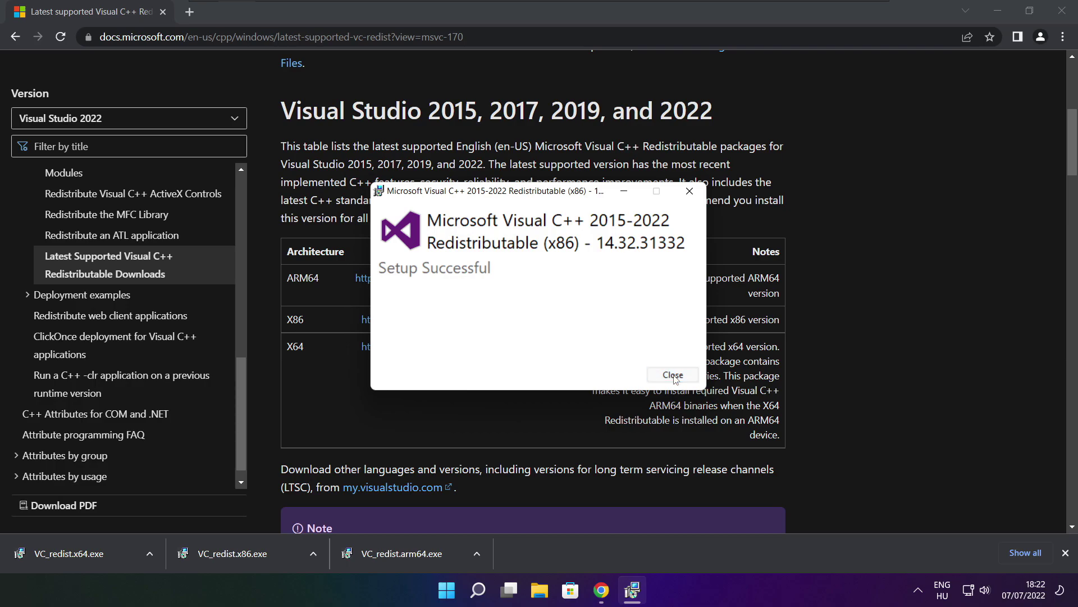
{"action": "left_click", "coordinate": [673, 375]}
- Install the x64 Visual C++ 2015-2022 redistributable (14.32.31332)
{"action": "left_click", "coordinate": [88, 553]}
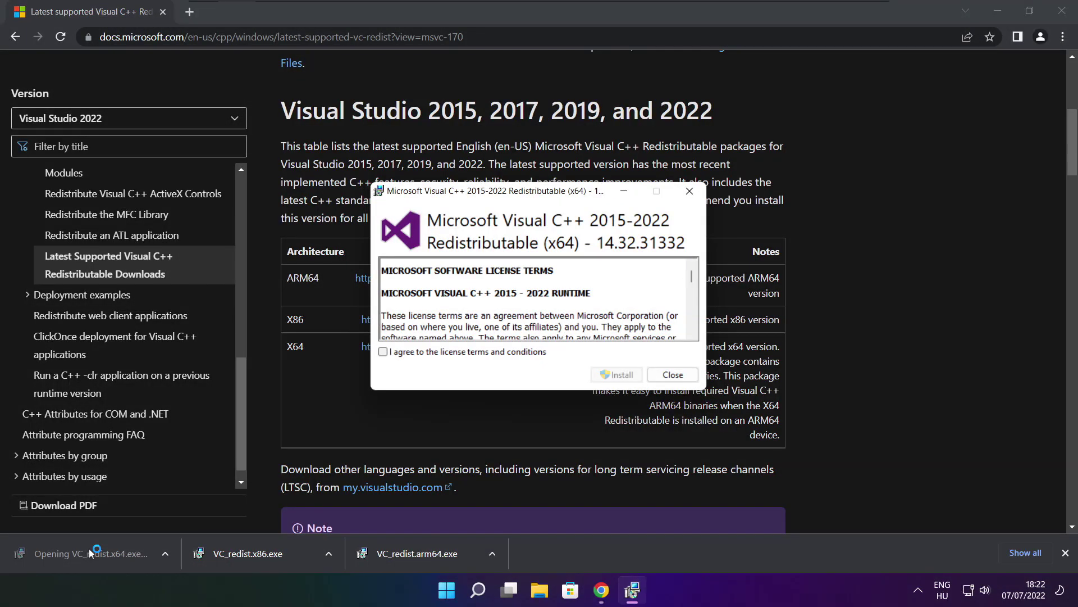
{"action": "left_click_drag", "start_coordinate": [693, 278], "coordinate": [692, 323]}
{"action": "left_click", "coordinate": [383, 352]}
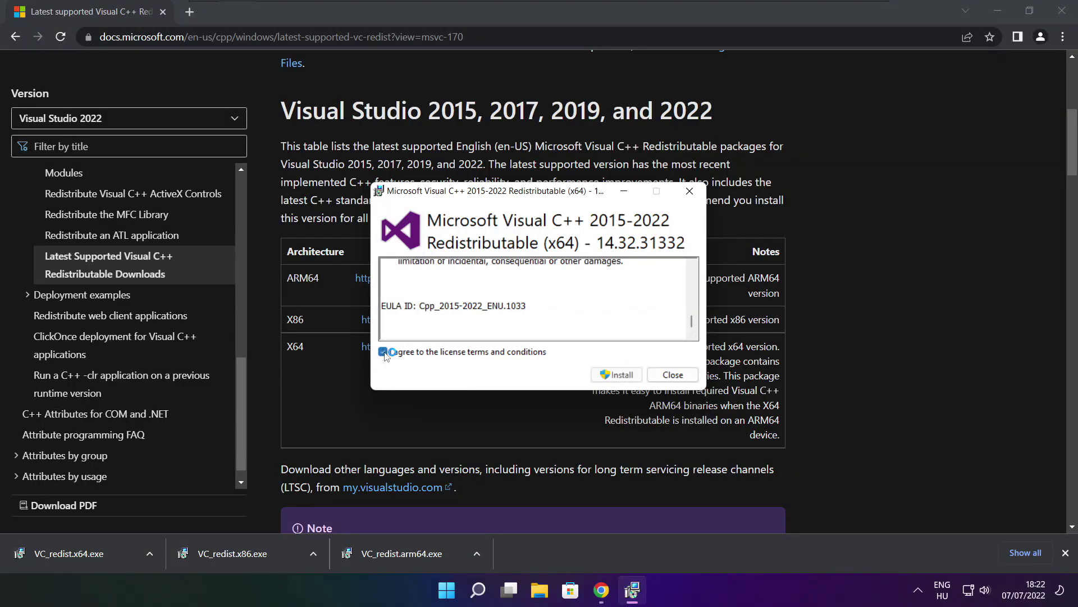
{"action": "left_click", "coordinate": [618, 375]}
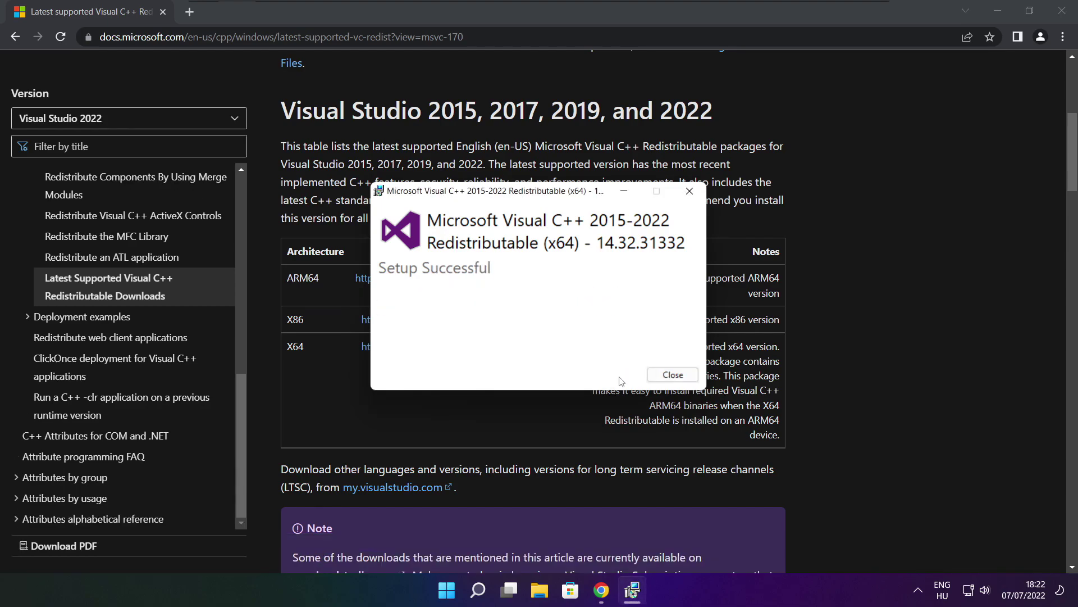
{"action": "left_click", "coordinate": [673, 374]}
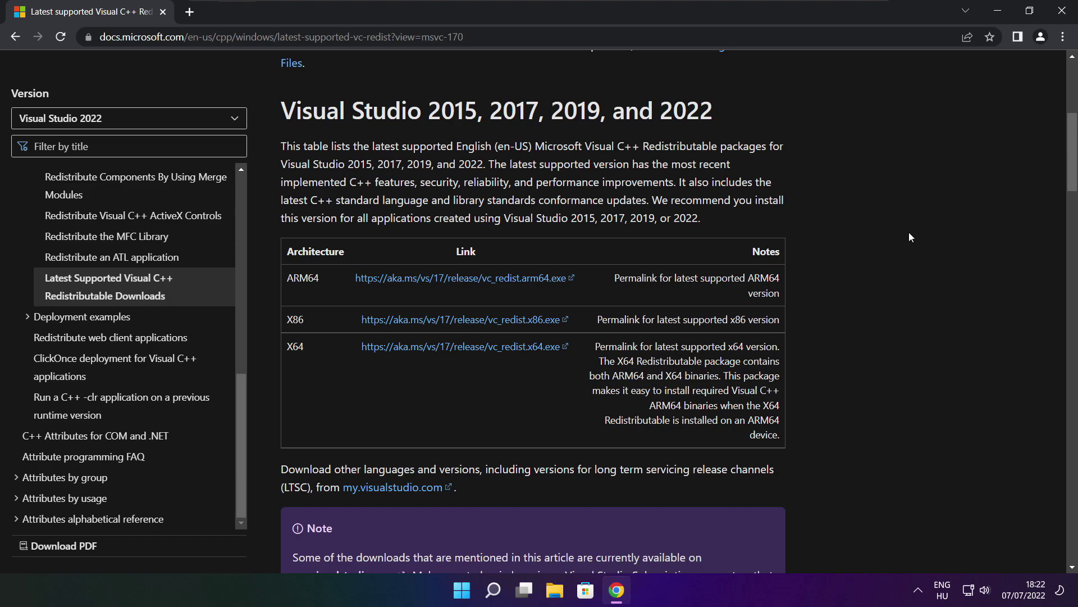
- Close Chrome and open Task Manager's Startup apps list
{"action": "left_click", "coordinate": [1063, 11]}
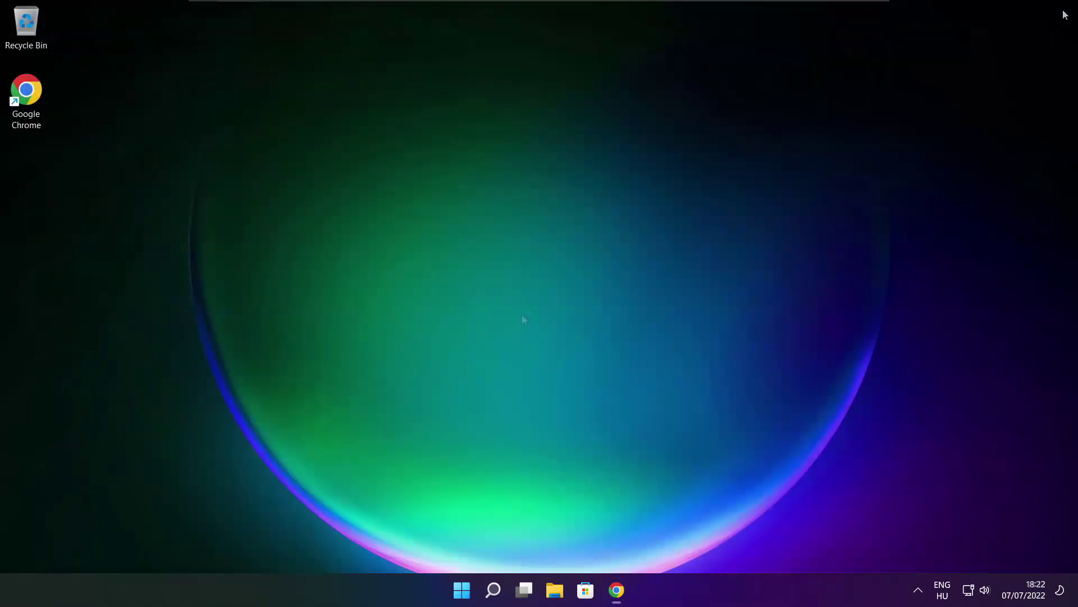
{"action": "right_click", "coordinate": [464, 593]}
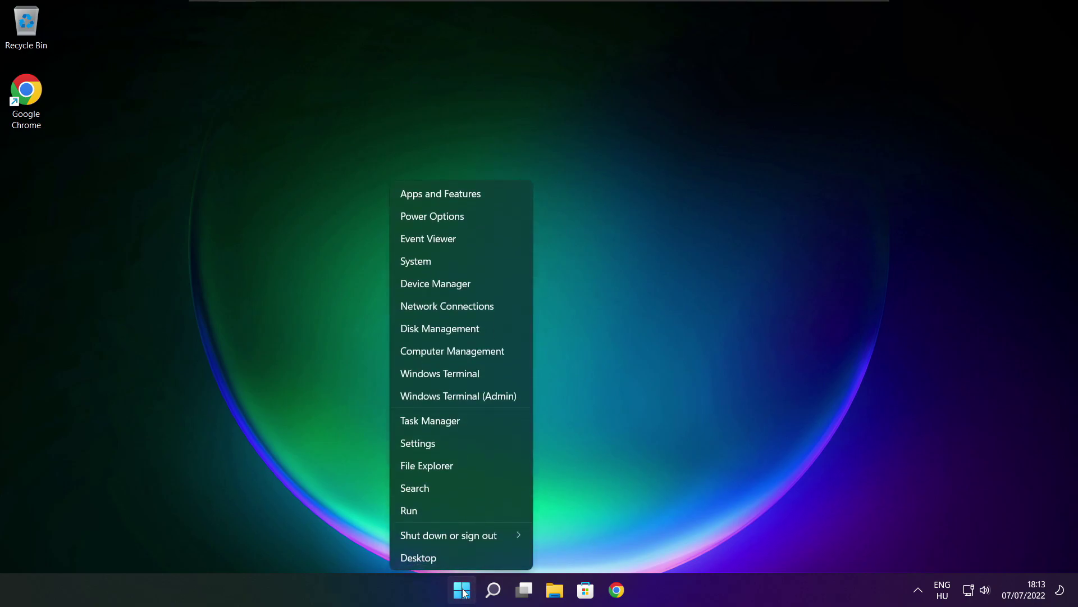
{"action": "left_click", "coordinate": [464, 421]}
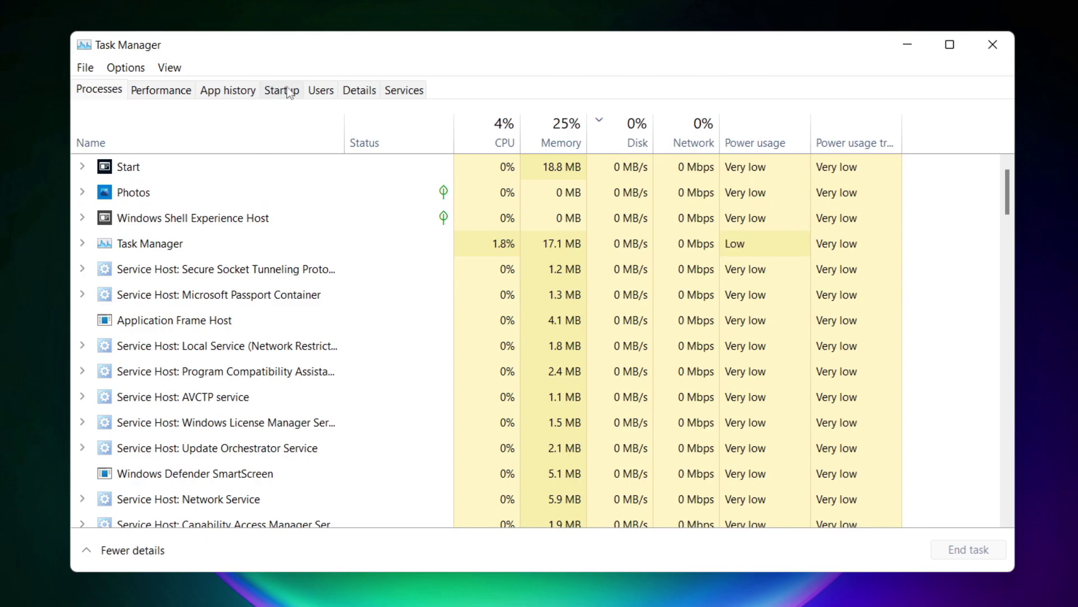
{"action": "left_click", "coordinate": [287, 95]}
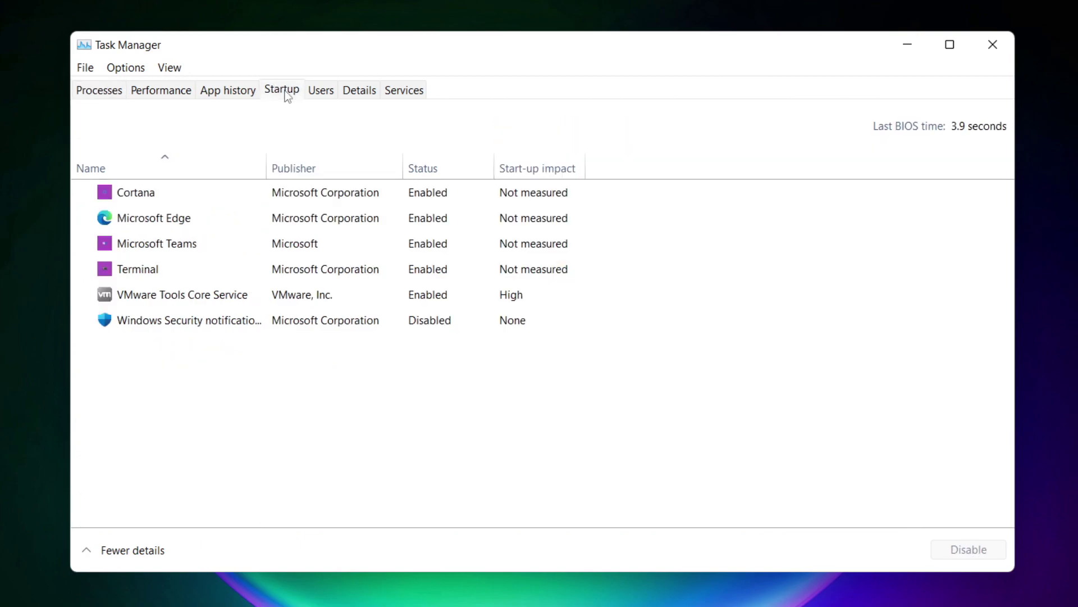
- Disable Cortana, Microsoft Edge, Microsoft Teams and Terminal as startup apps
{"action": "left_click", "coordinate": [304, 200]}
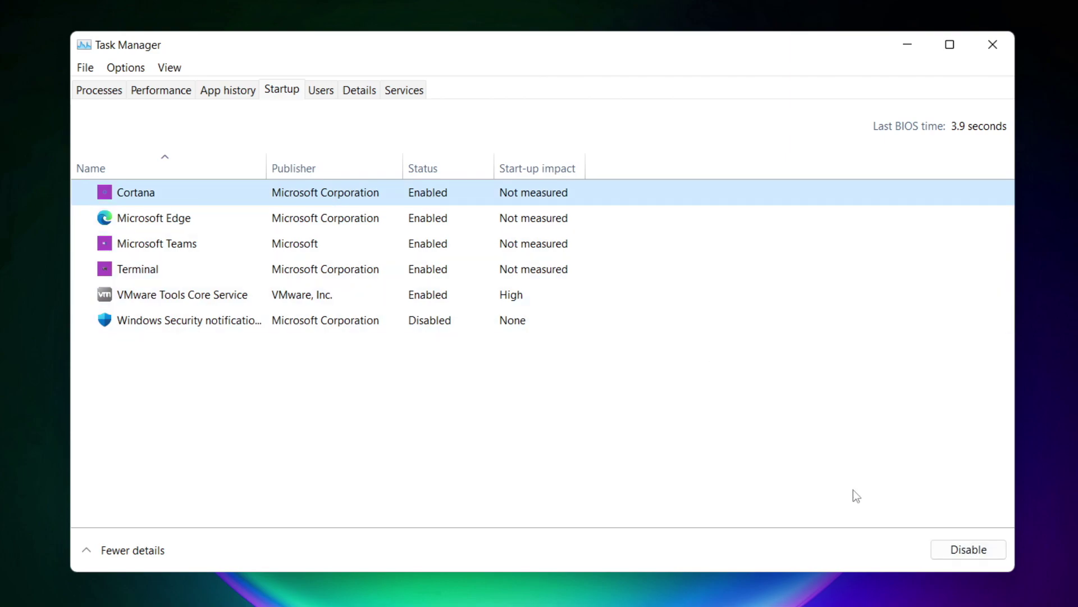
{"action": "left_click", "coordinate": [968, 554]}
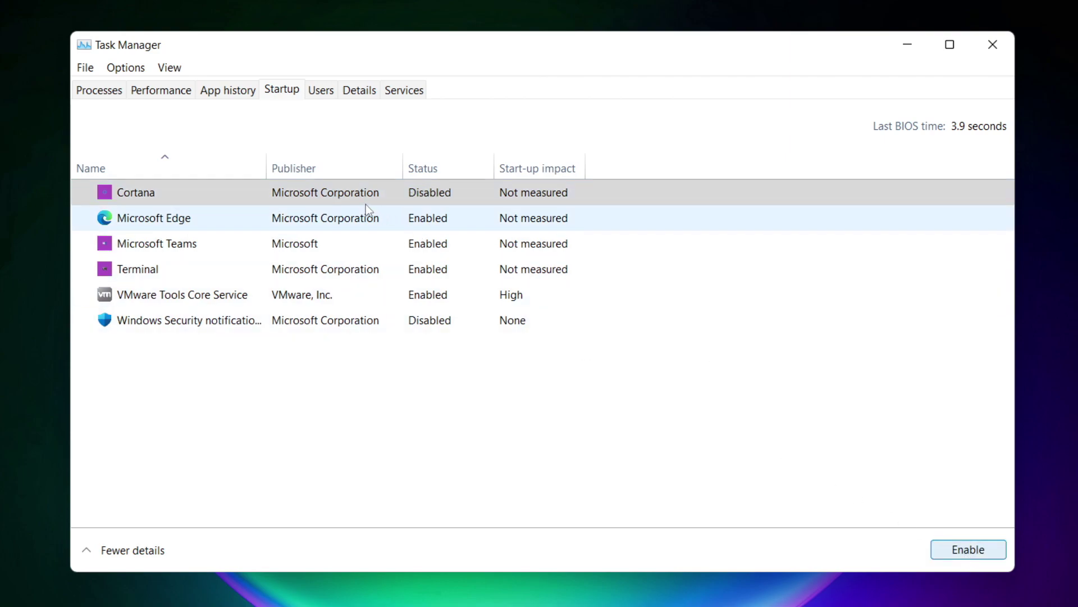
{"action": "left_click", "coordinate": [284, 225]}
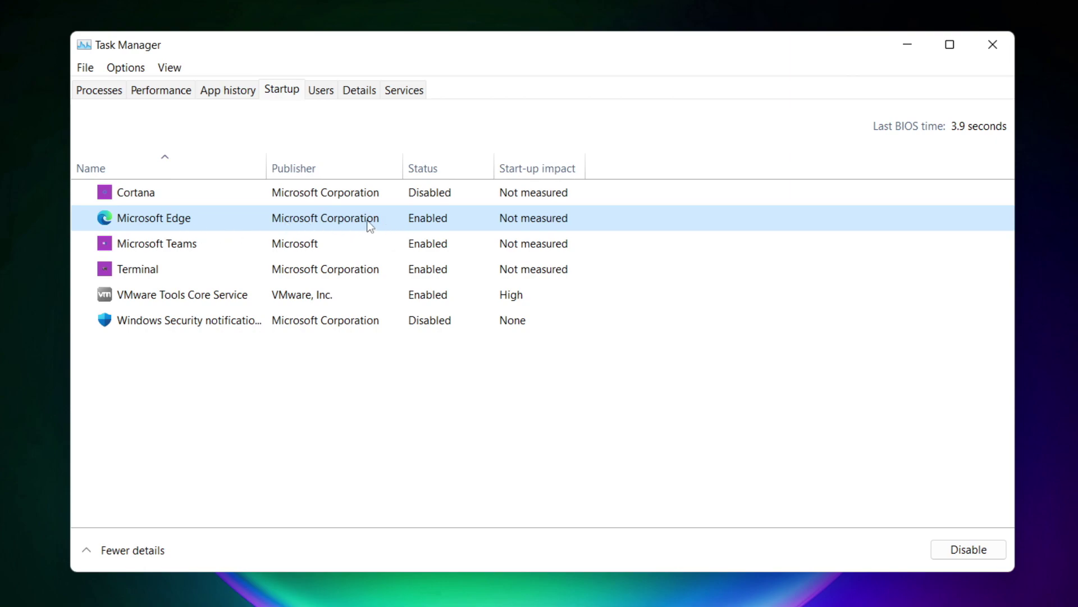
{"action": "left_click", "coordinate": [972, 553]}
{"action": "left_click", "coordinate": [443, 245]}
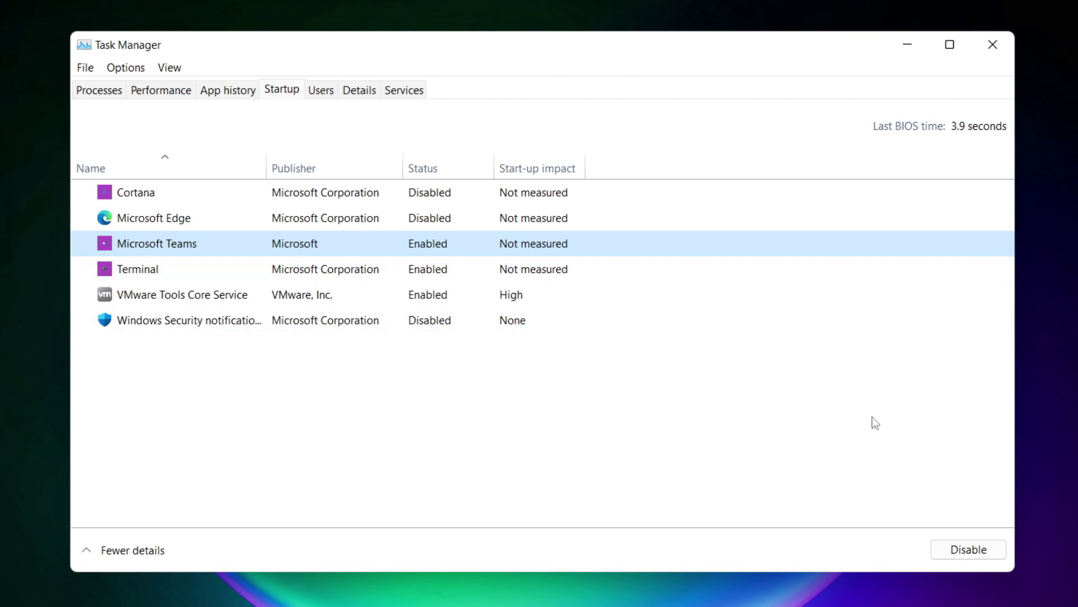
{"action": "left_click", "coordinate": [980, 550]}
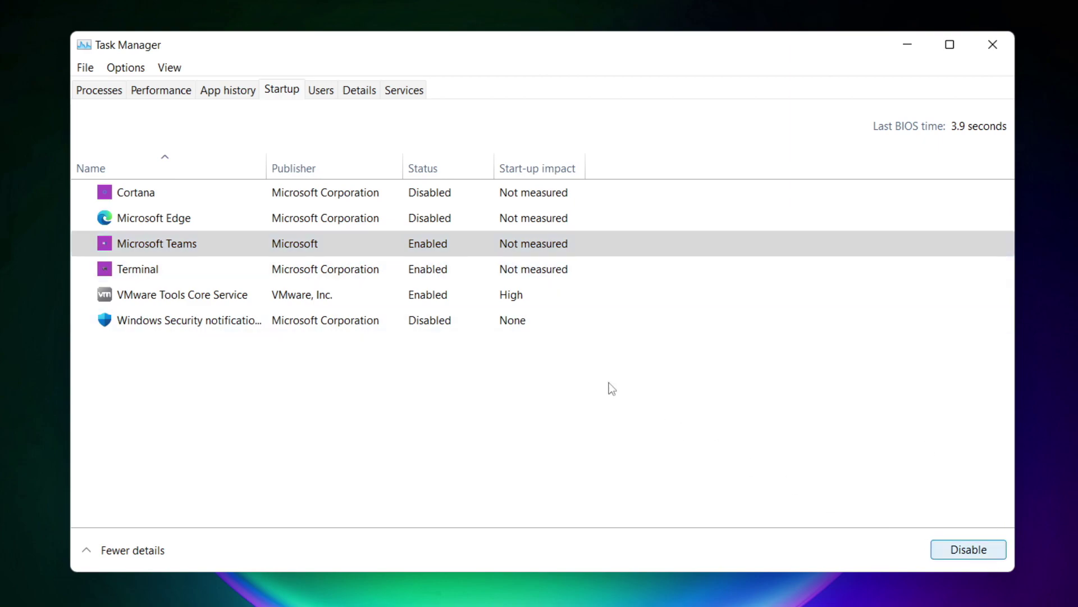
{"action": "left_click", "coordinate": [359, 274]}
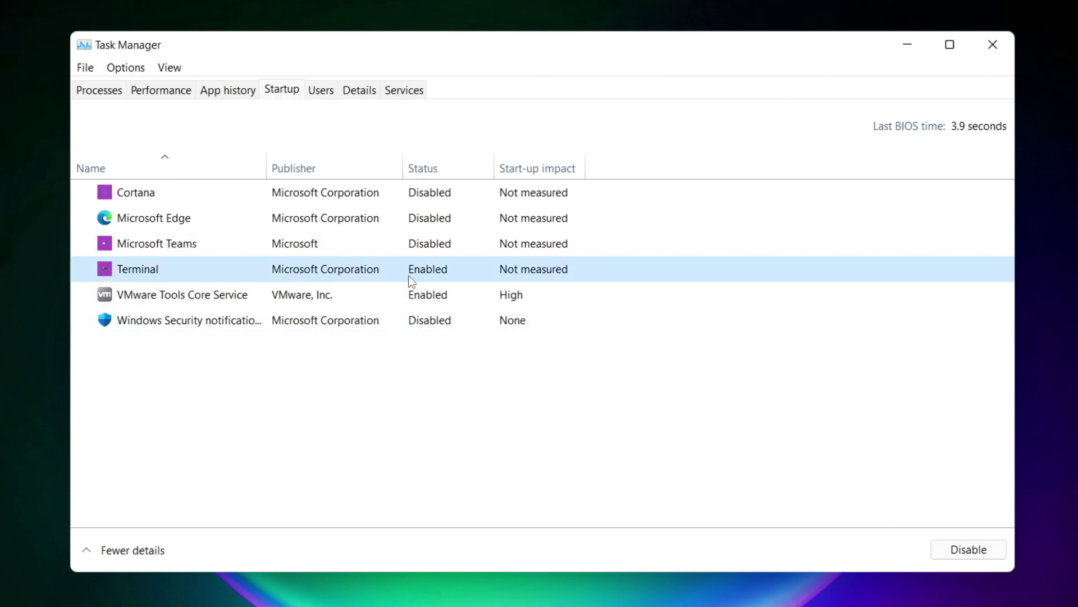
{"action": "left_click", "coordinate": [985, 555]}
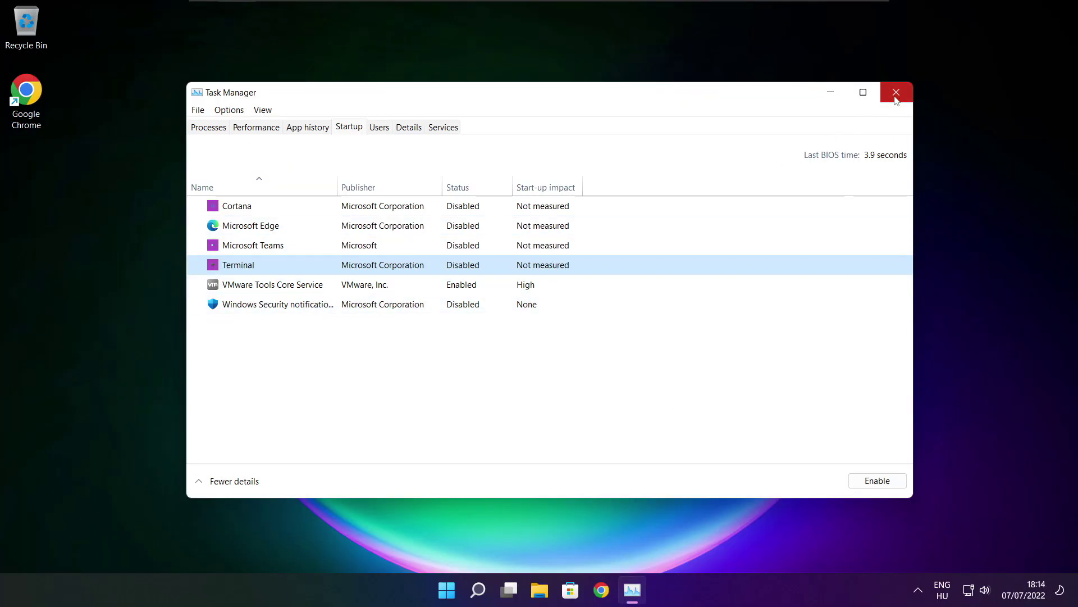
- Close Task Manager, search 'cmd' and run Command Prompt as administrator, centred on screen
{"action": "left_click", "coordinate": [896, 92]}
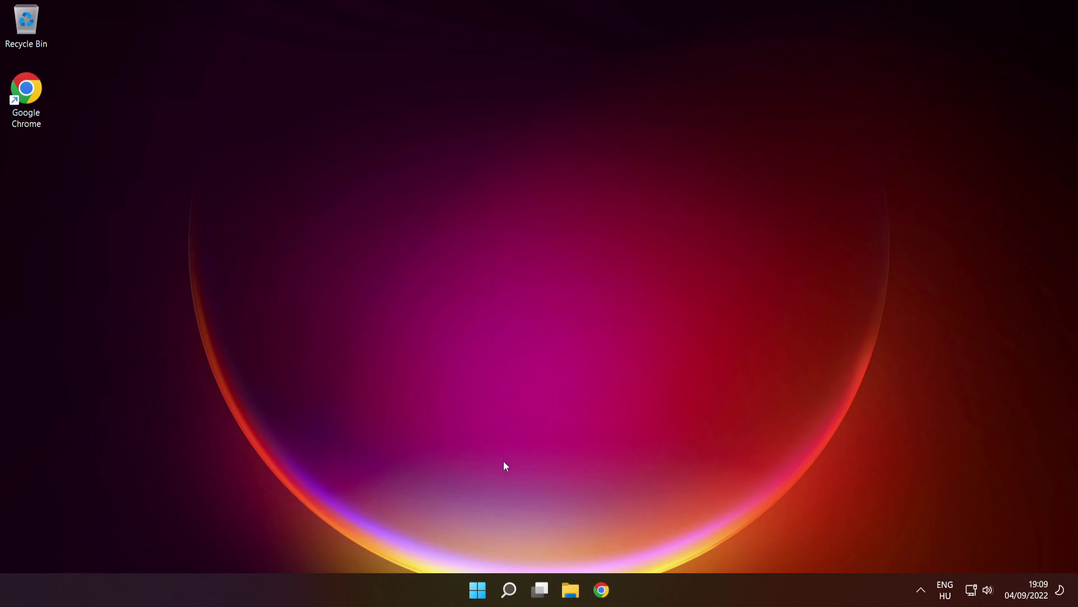
{"action": "mouse_move", "coordinate": [477, 590]}
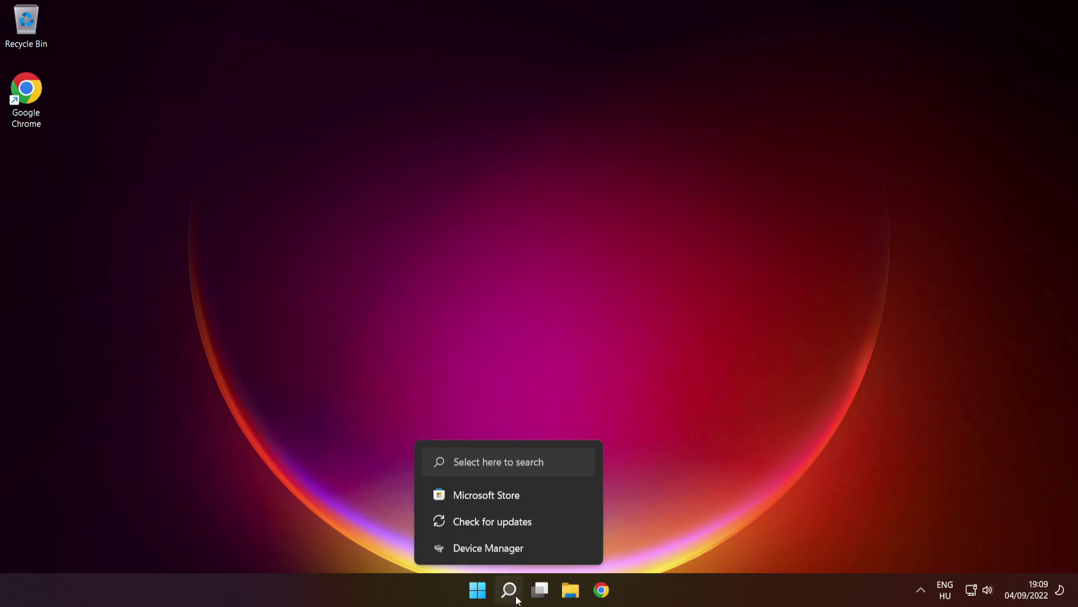
{"action": "left_click", "coordinate": [509, 590]}
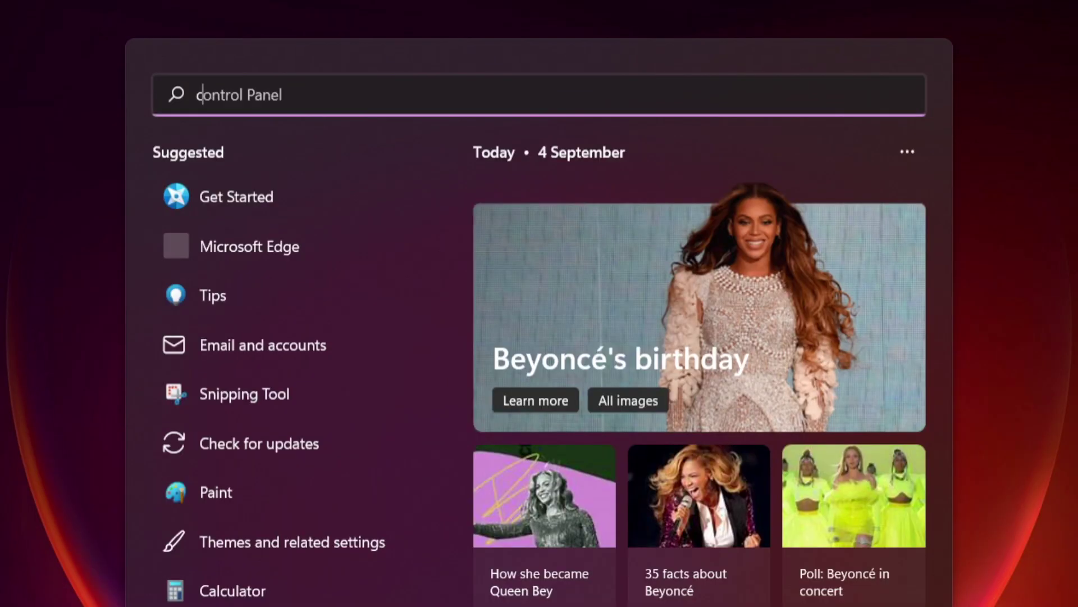
{"action": "type", "text": "cmd"}
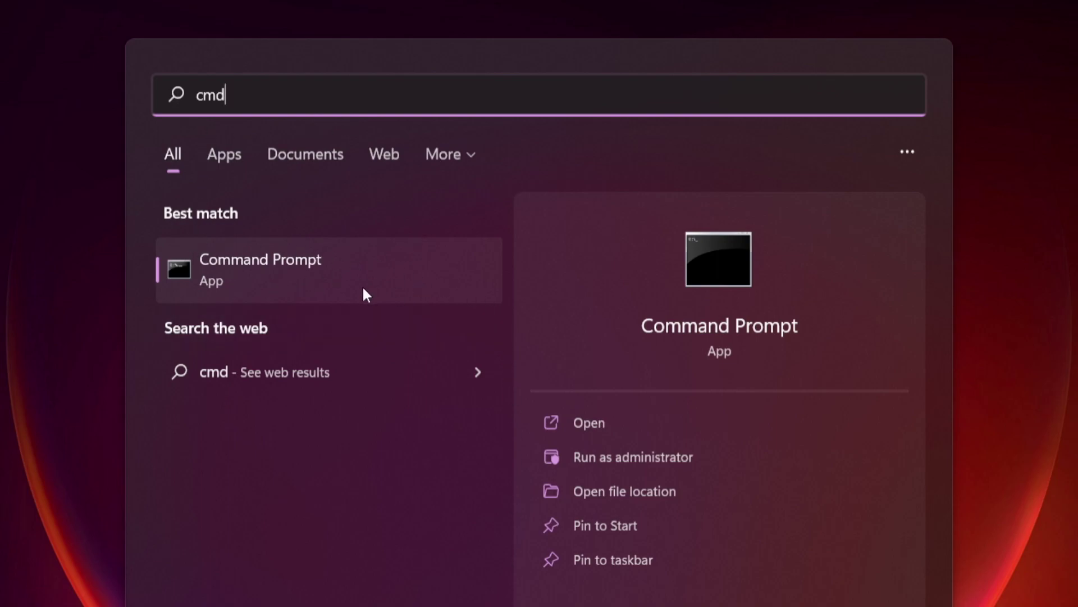
{"action": "right_click", "coordinate": [396, 270]}
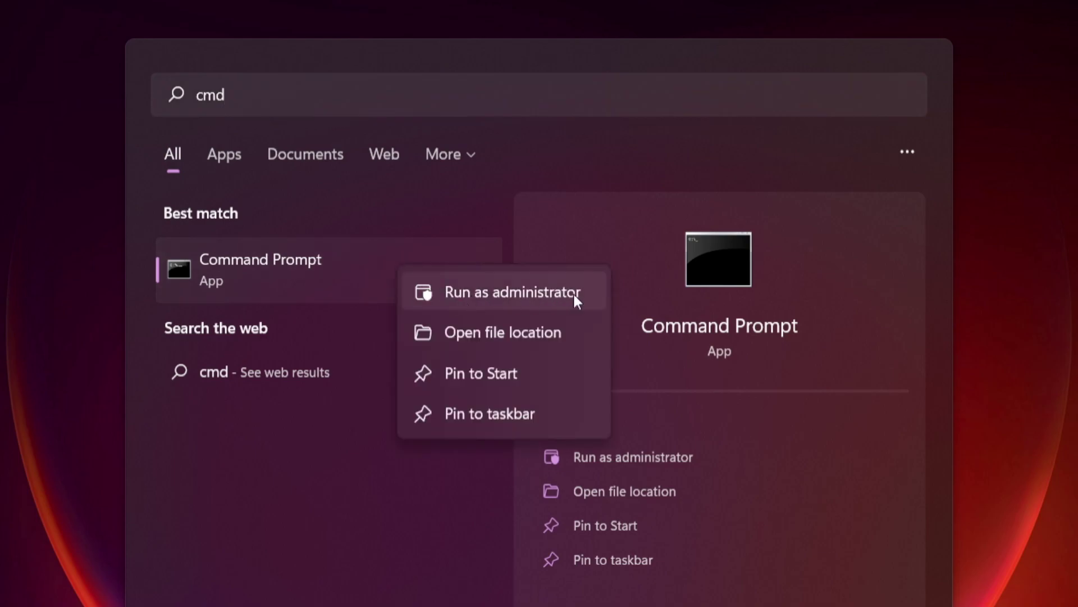
{"action": "left_click", "coordinate": [512, 290]}
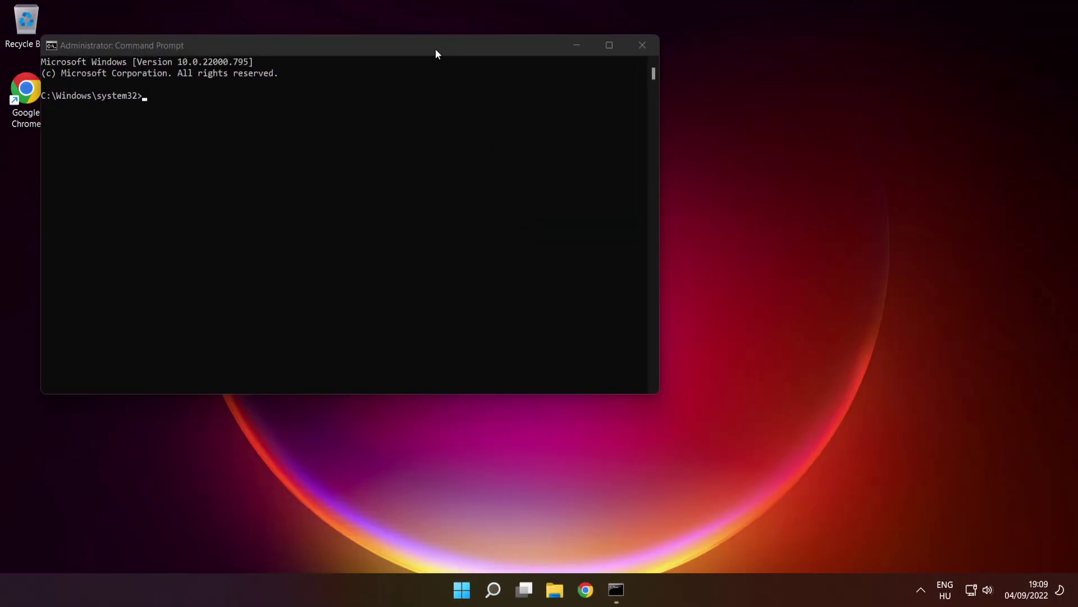
{"action": "left_click_drag", "start_coordinate": [433, 46], "coordinate": [621, 133]}
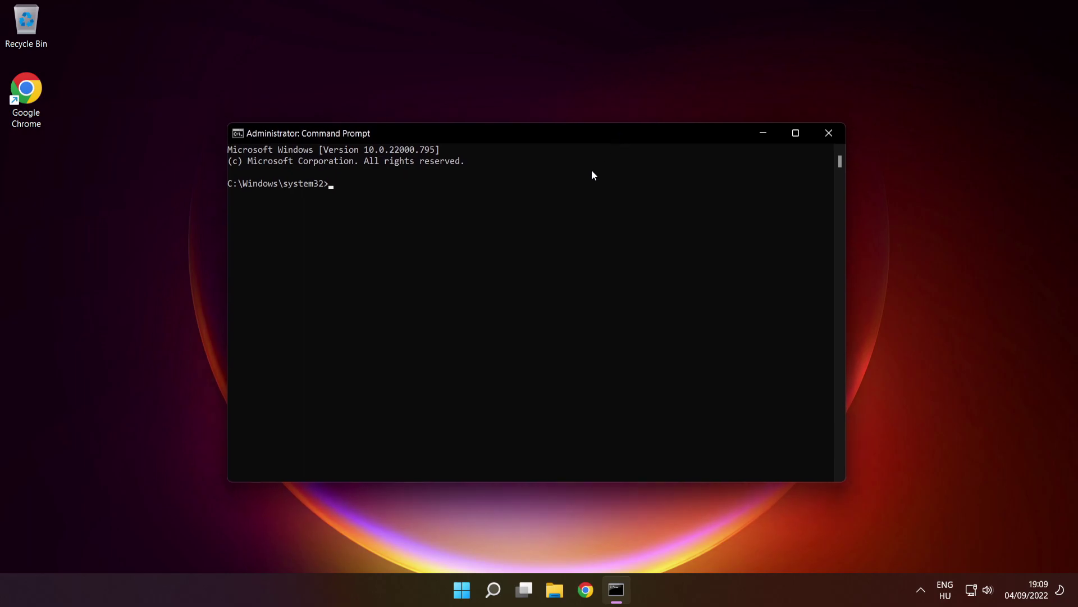
- Run 'sfc /scannow' in the administrator Command Prompt until verification completes
{"action": "type", "text": "sfc /scannow"}
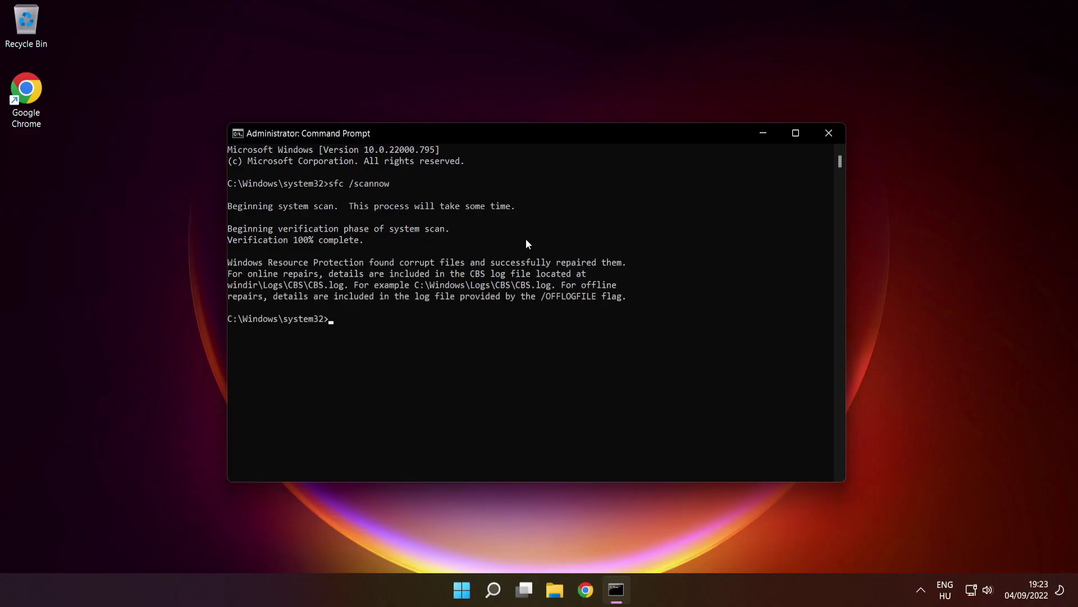
- Close Command Prompt and open the Start menu's power options showing Restart
{"action": "left_click", "coordinate": [830, 138]}
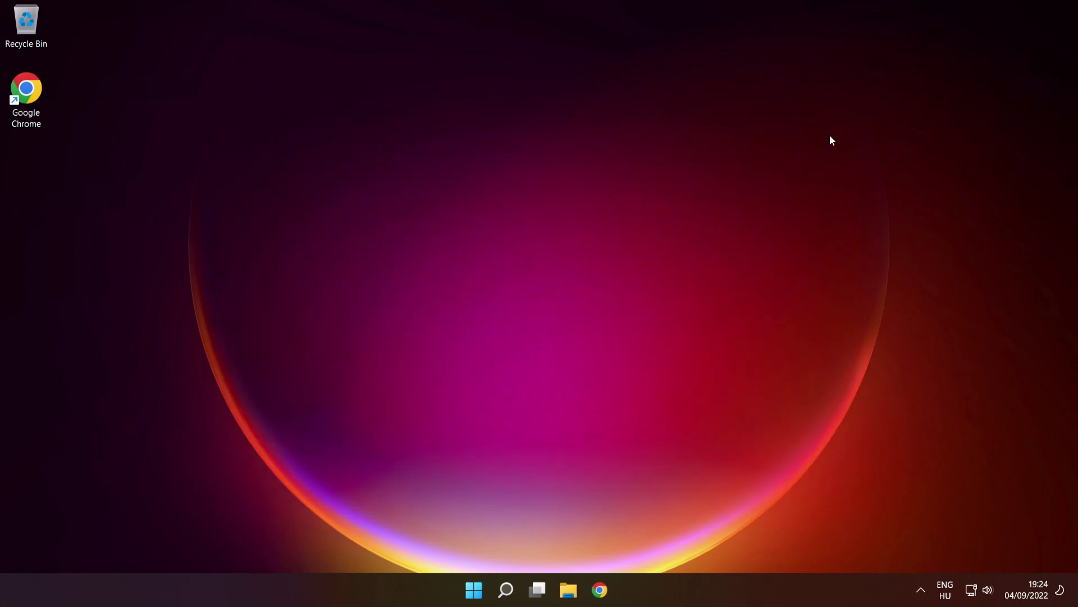
{"action": "left_click", "coordinate": [478, 589]}
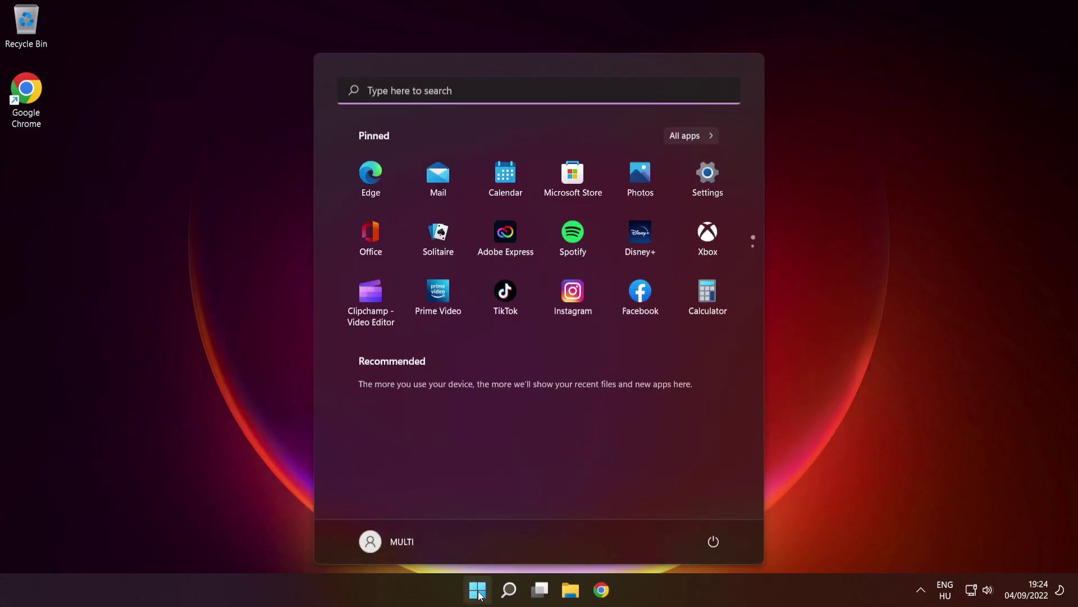
{"action": "left_click", "coordinate": [714, 542]}
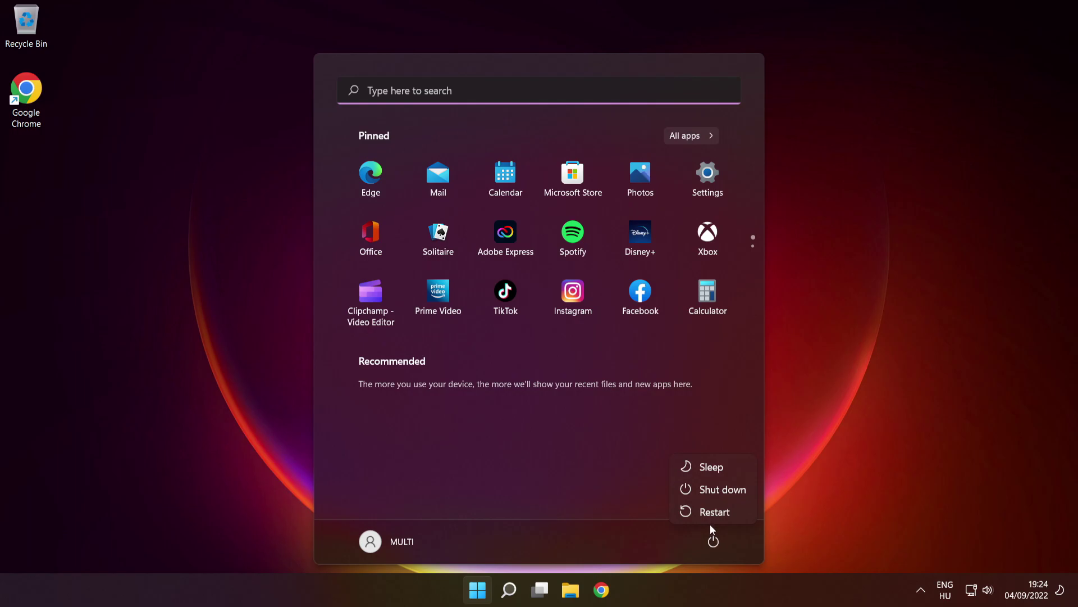